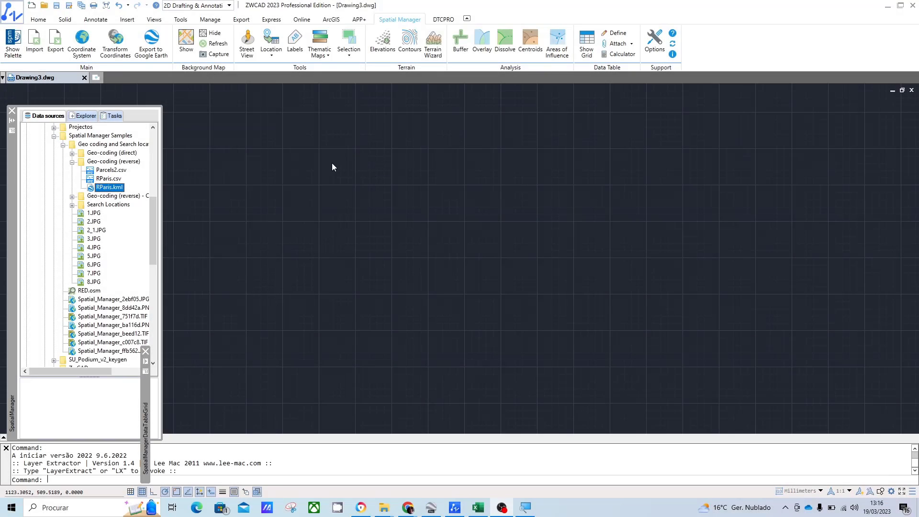
Glance at the location tools, then view Paris toward La Factory in Google Earth.
left_click(271, 57)
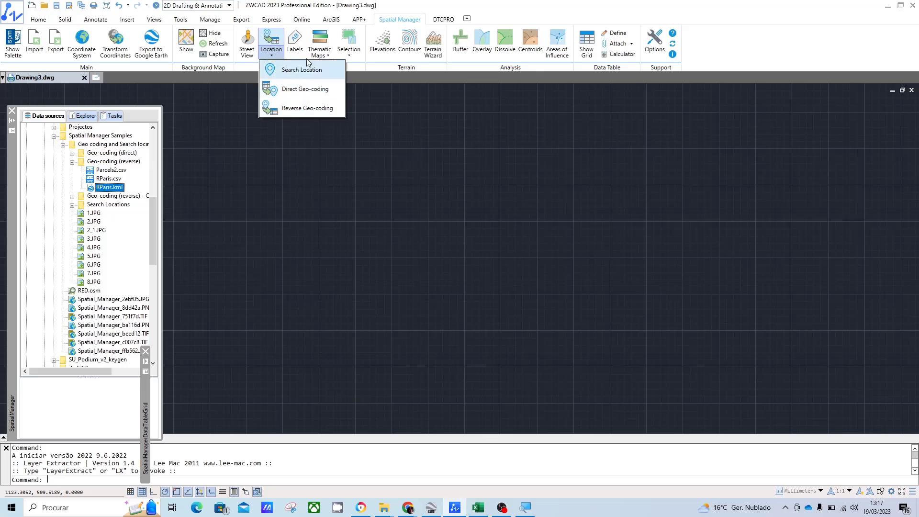
left_click(318, 6)
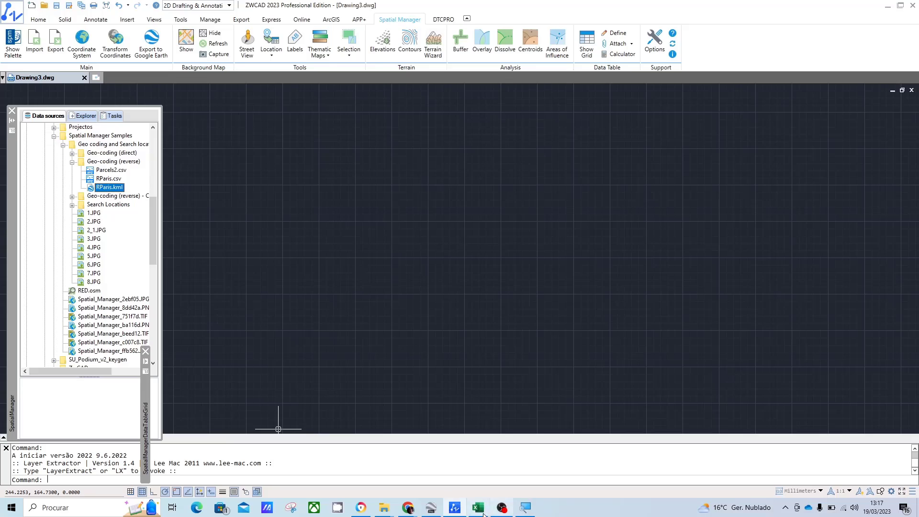
left_click(432, 508)
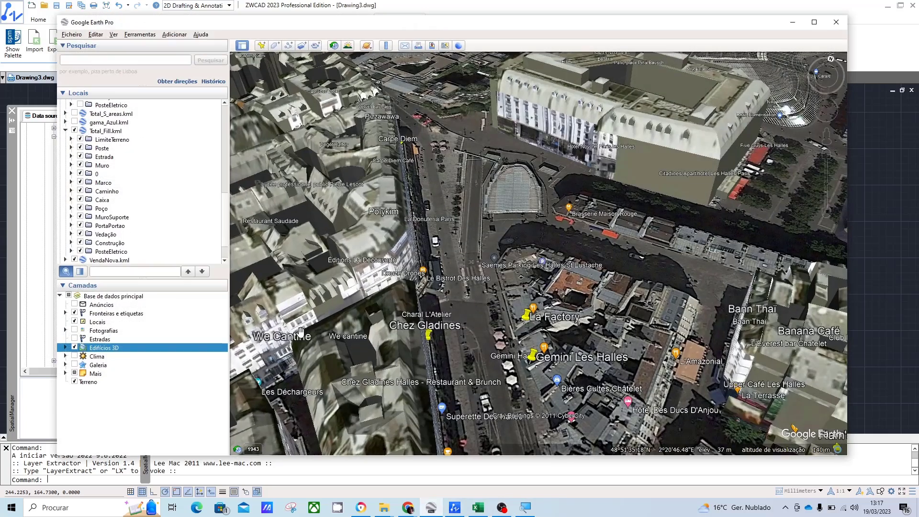
scroll(533, 256, "up", 3)
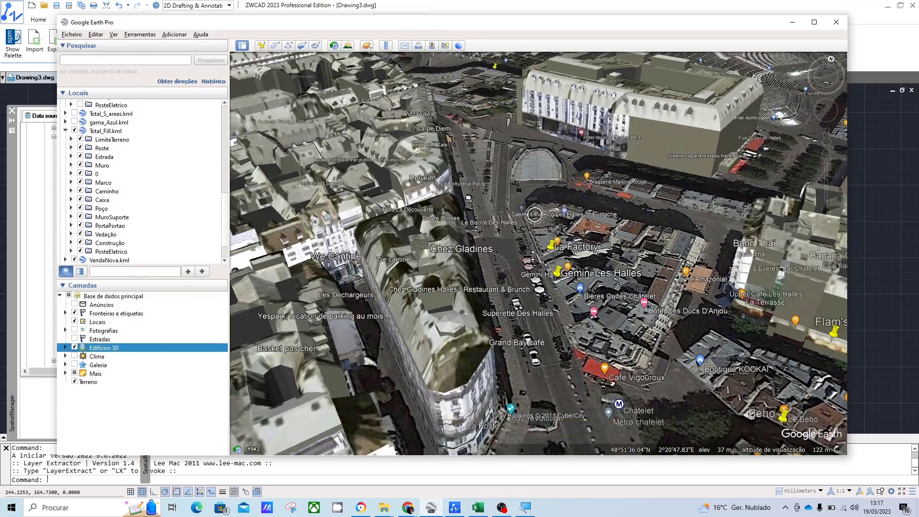
mouse_move(533, 256)
left_mouse_down()
mouse_move(413, 302)
mouse_move(625, 173)
mouse_move(608, 345)
left_mouse_up()
scroll(412, 302, "up", 1)
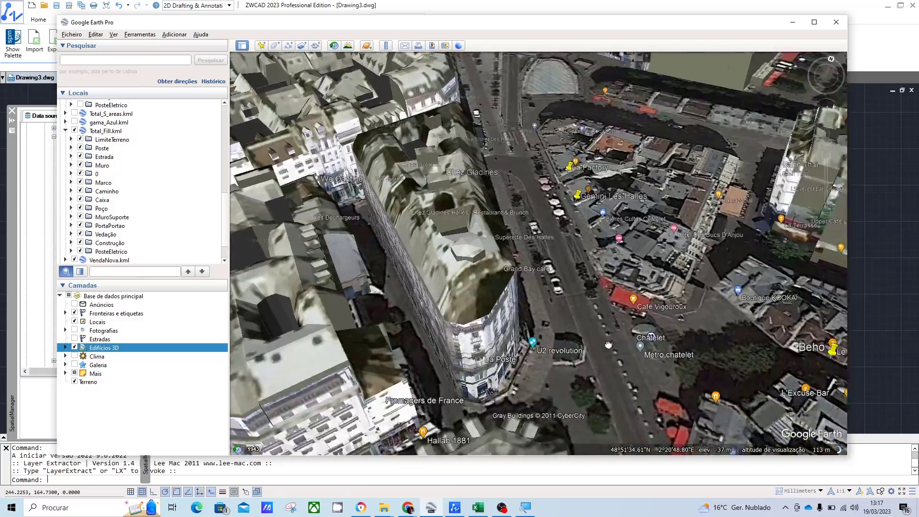
mouse_move(608, 345)
middle_mouse_down()
mouse_move(743, 240)
mouse_move(601, 315)
middle_mouse_up()
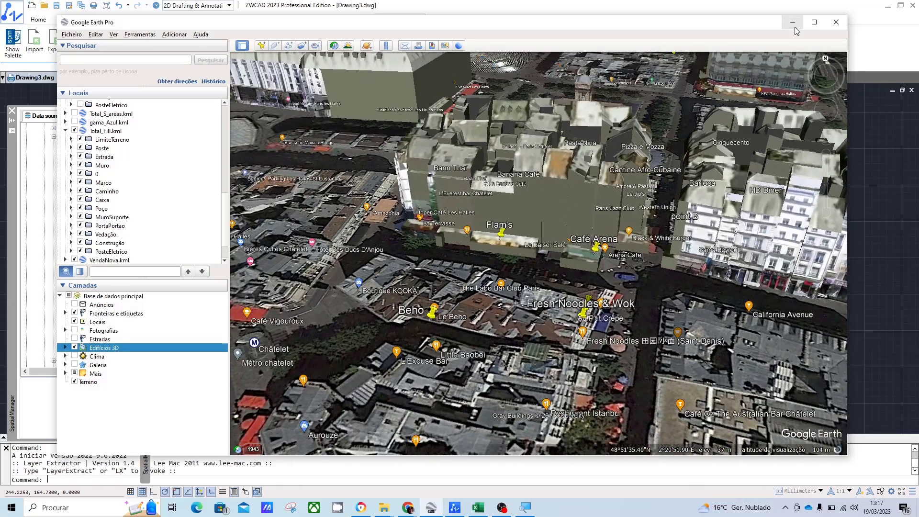
left_click(794, 25)
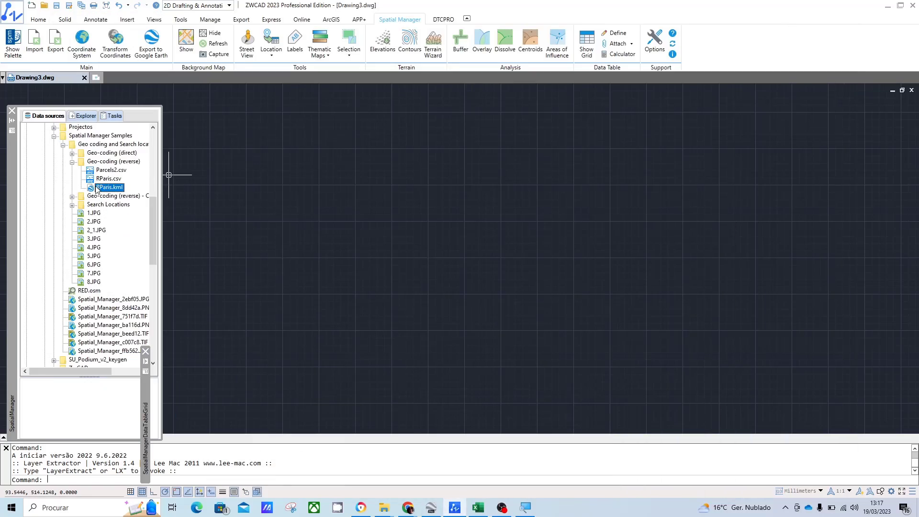
Import RParis.kml into the current drawing as ZWCAD points on layer RParis.
right_click(106, 190)
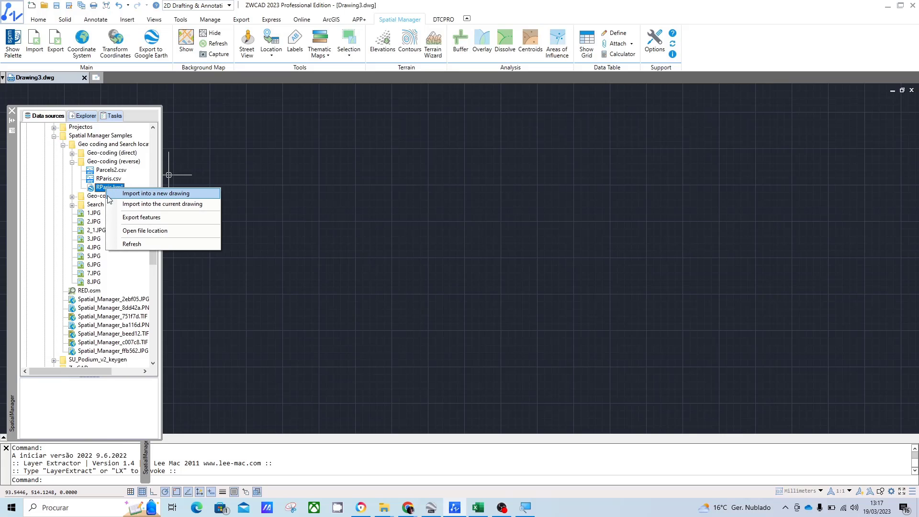
left_click(203, 204)
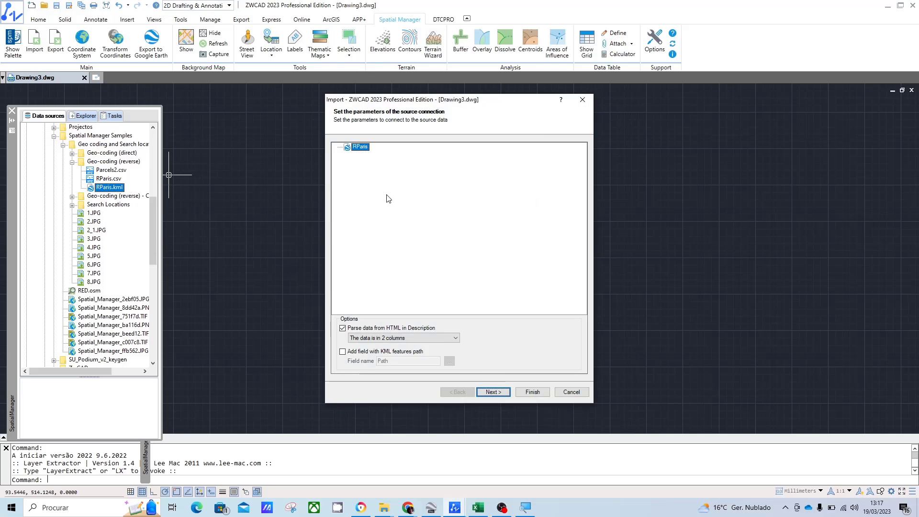
left_click(495, 392)
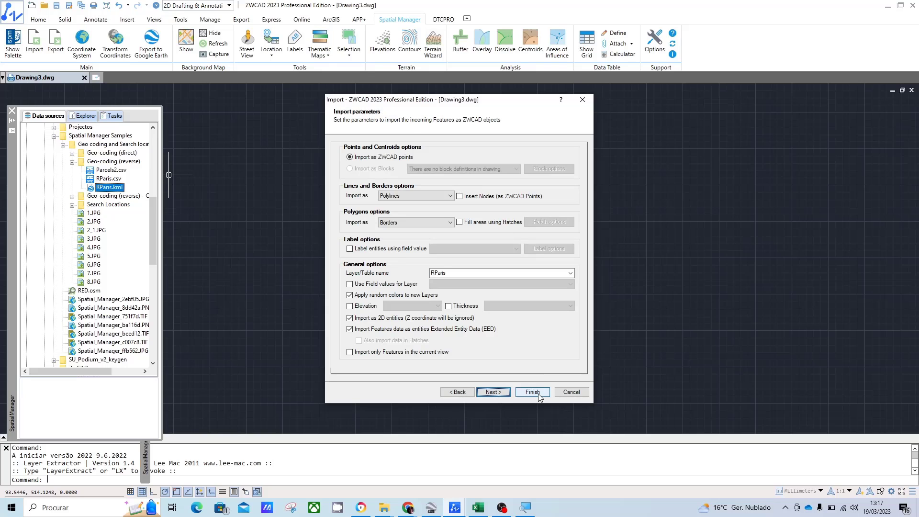
left_click(538, 396)
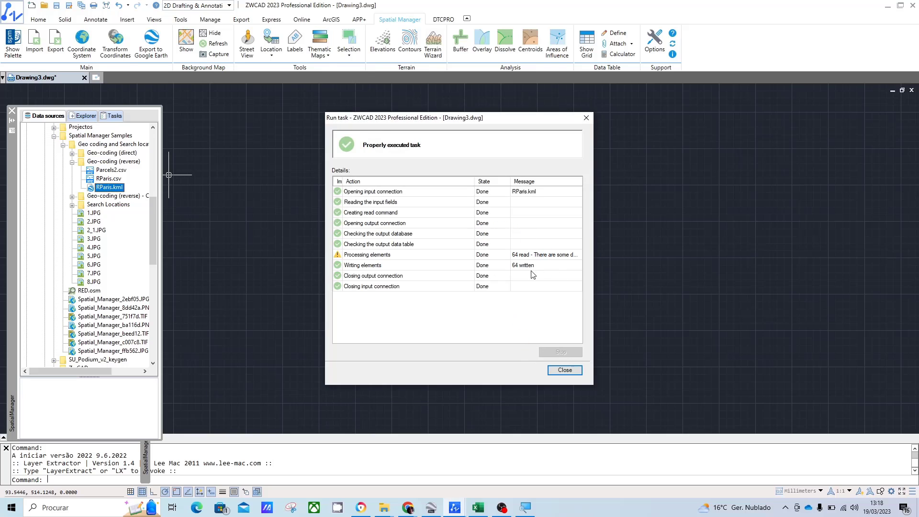
left_click(566, 370)
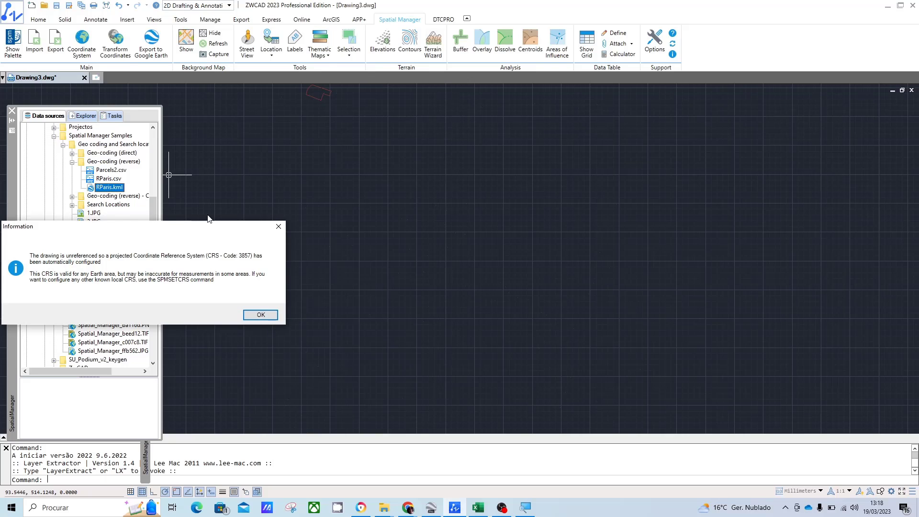
Accept the CRS notice and give layer RParis true colour 251,249,120.
left_click(268, 318)
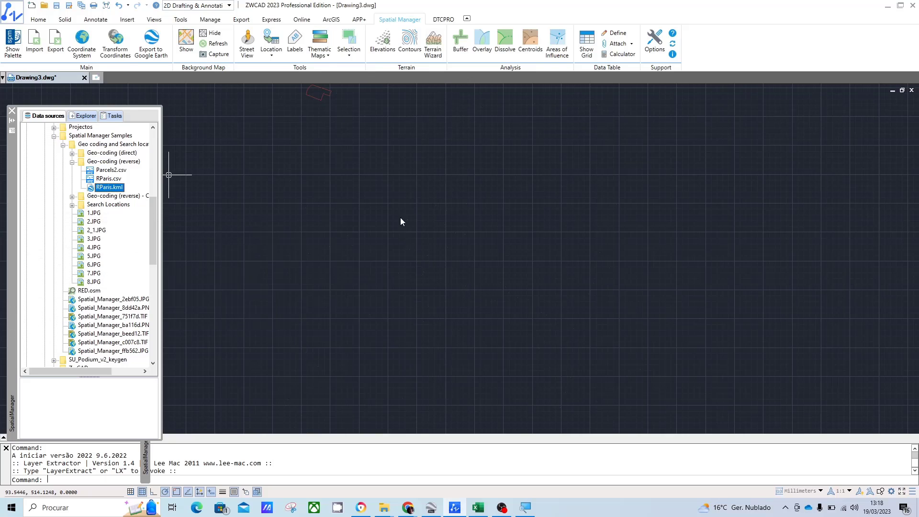
scroll(402, 231, "down", 2)
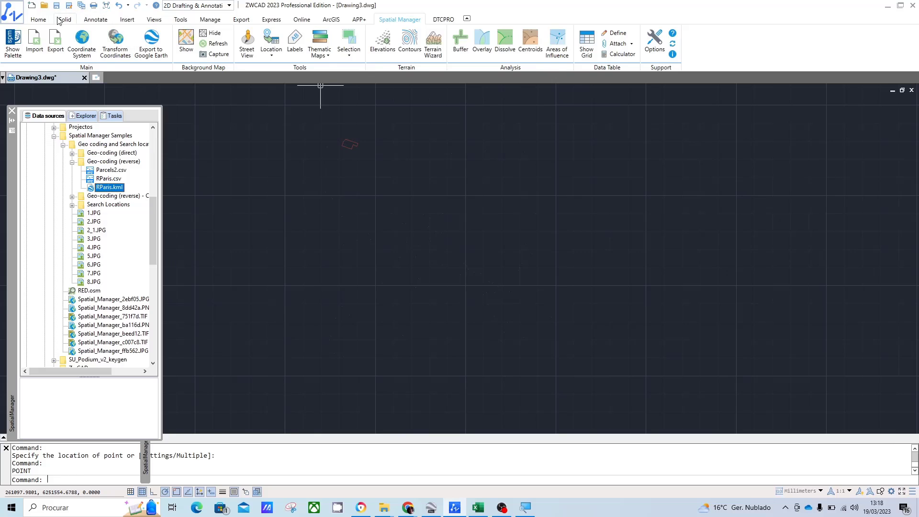
left_click(40, 22)
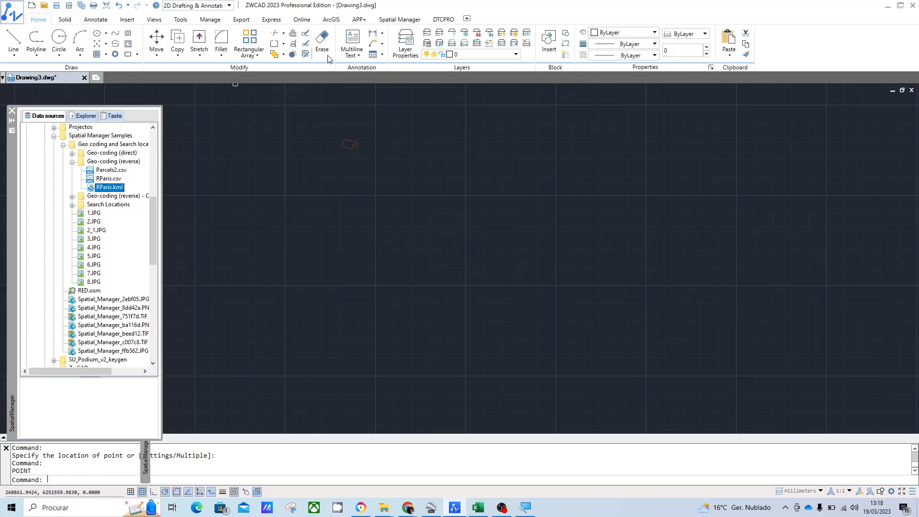
left_click(407, 45)
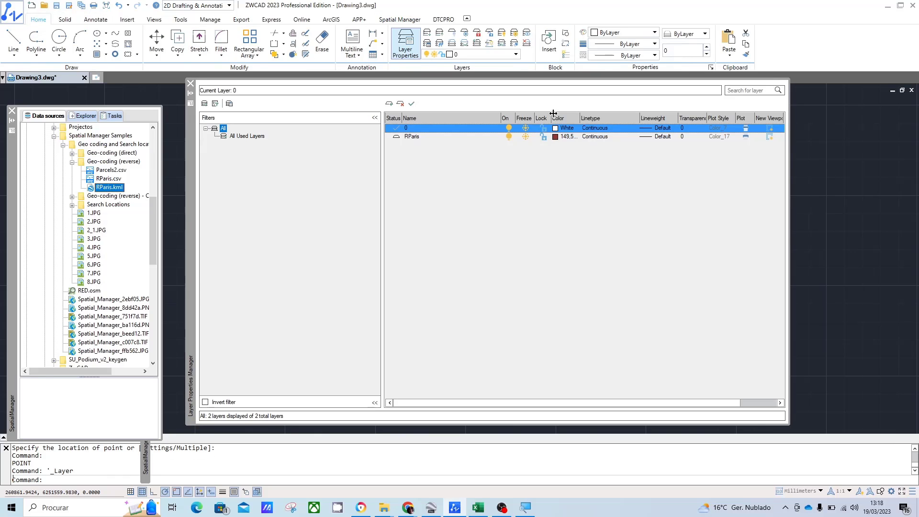
left_click(556, 138)
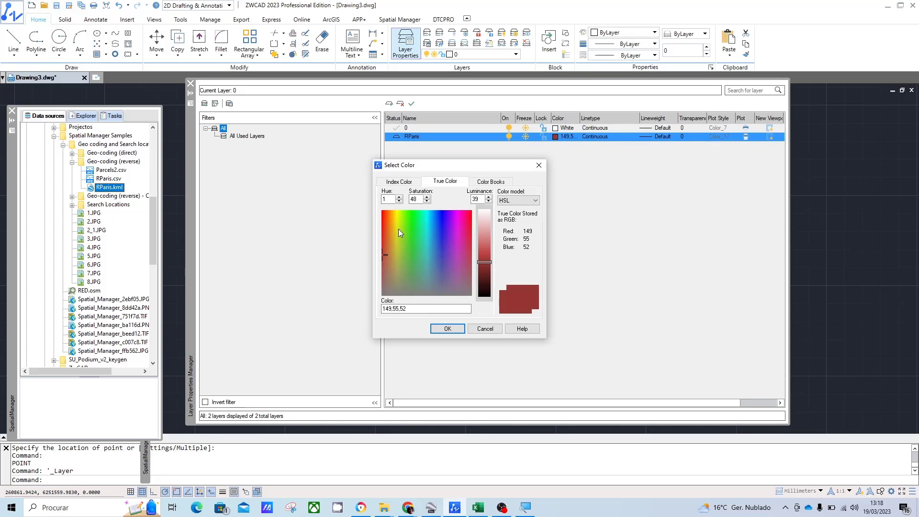
left_click(399, 216)
left_click(481, 238)
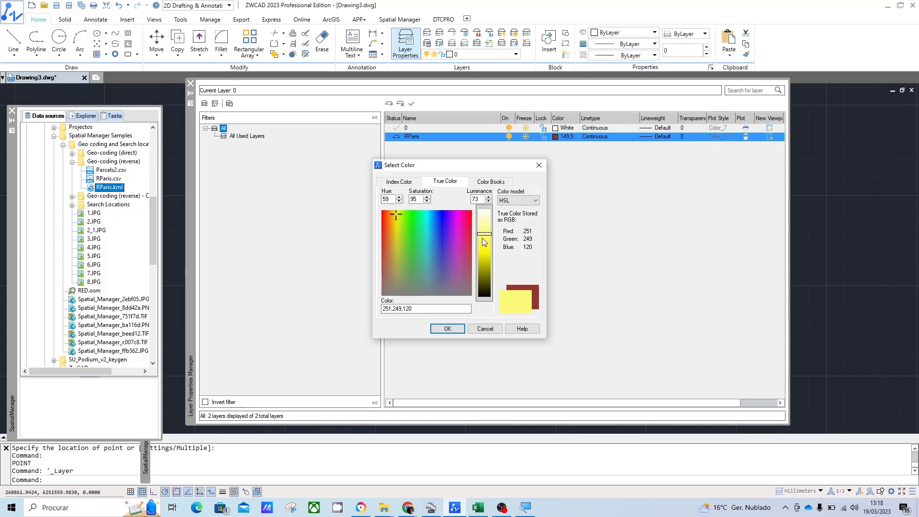
left_click(450, 330)
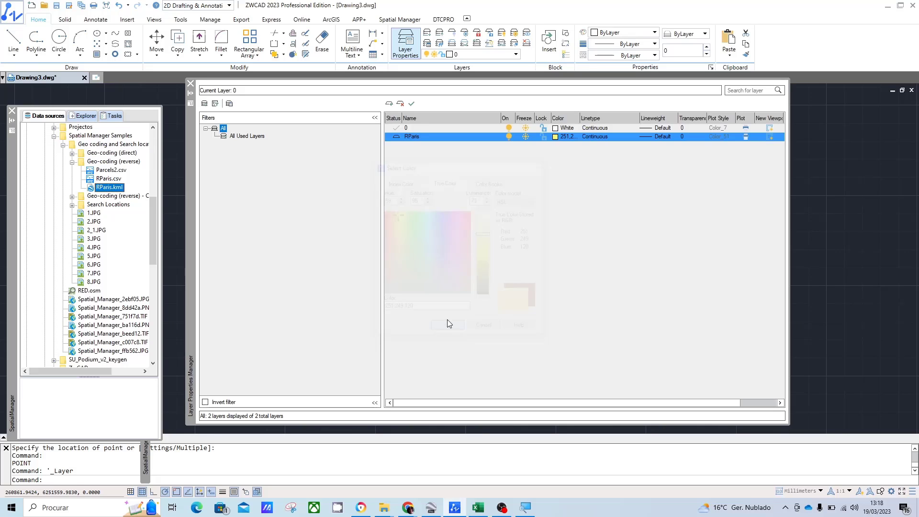
left_click(190, 82)
Back in the GIS tools, window-select all 64 imported points.
left_click(400, 19)
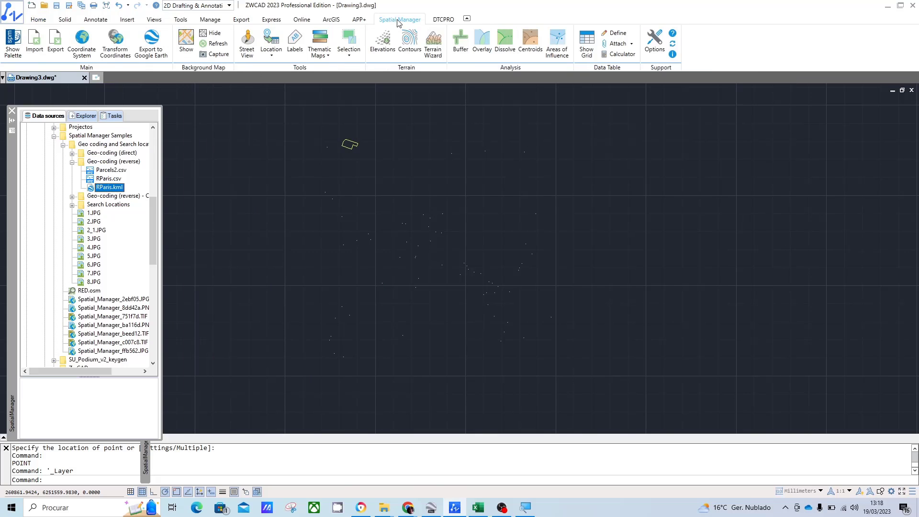
left_click(244, 109)
left_click(679, 416)
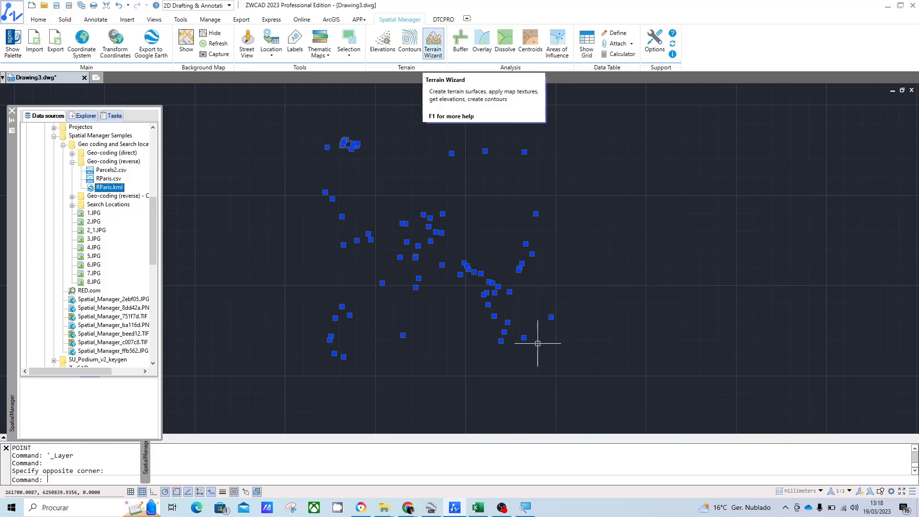
key("Escape")
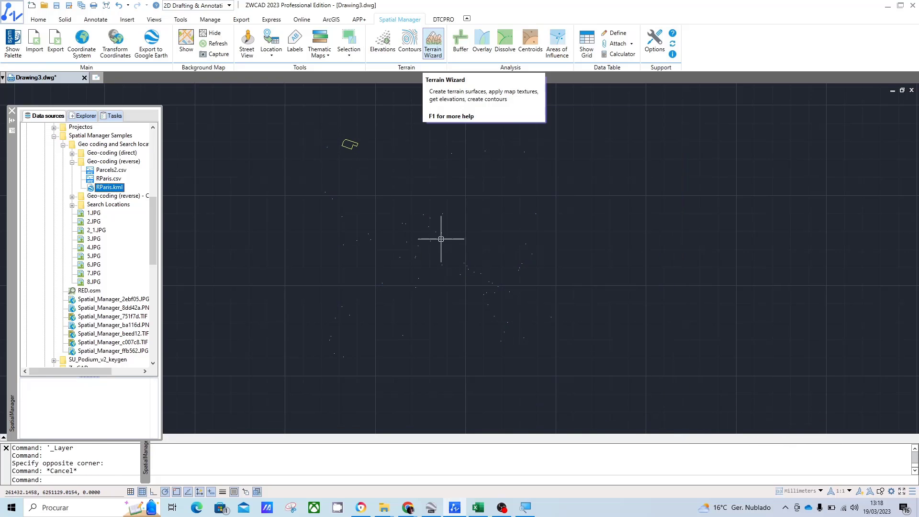
type("d")
type("ptype")
key("Return")
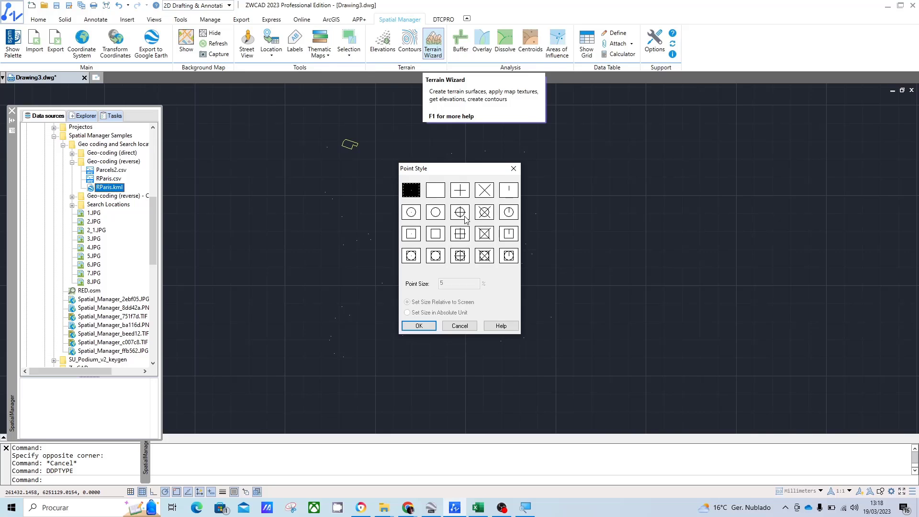
left_click(481, 213)
left_click(407, 313)
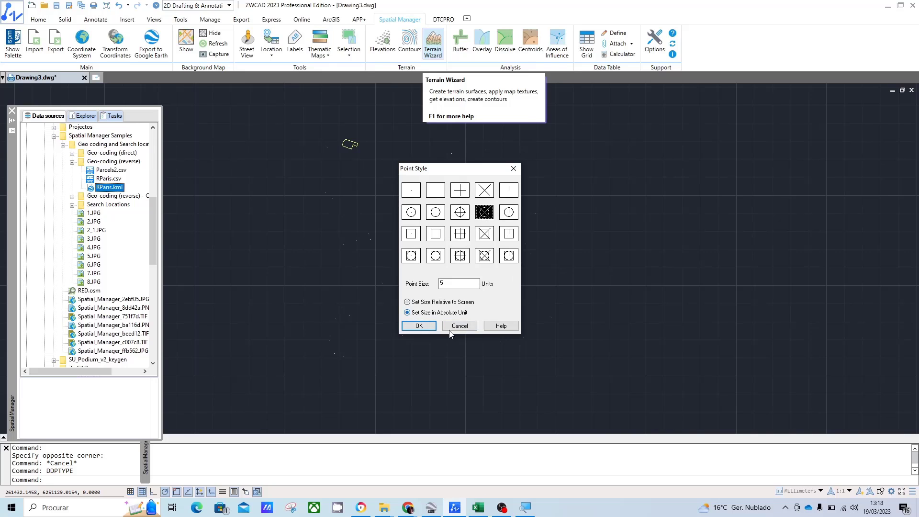
left_click(412, 326)
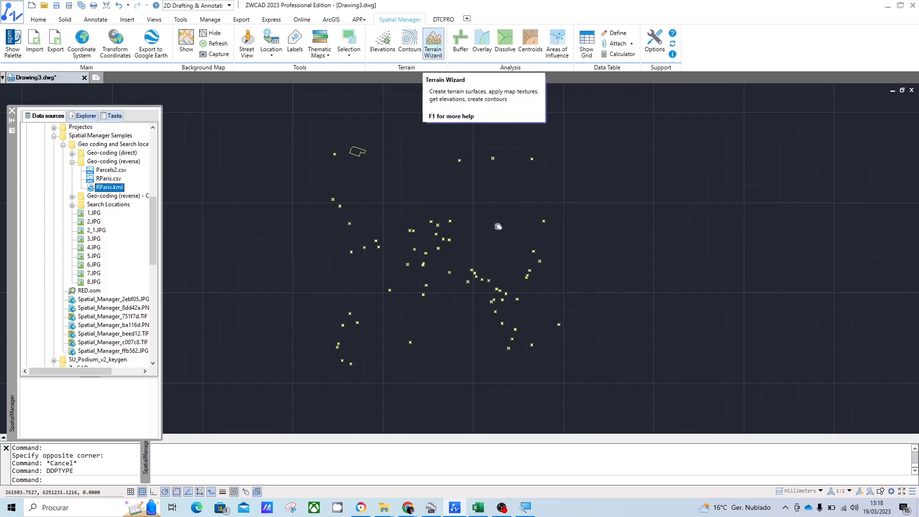
scroll(394, 260, "up", 3)
scroll(390, 165, "up", 3)
scroll(359, 215, "up", 3)
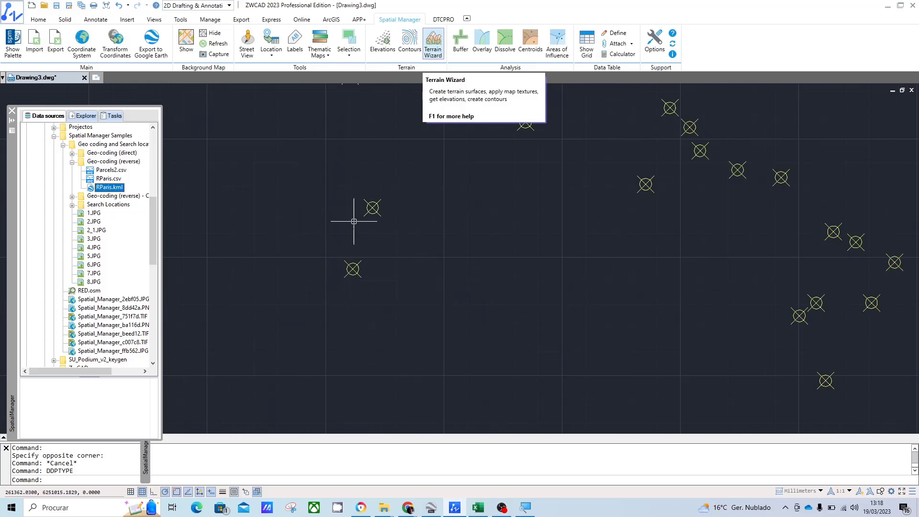
middle_click_drag(359, 215, 388, 232)
scroll(536, 242, "down", 2)
scroll(548, 249, "down", 3)
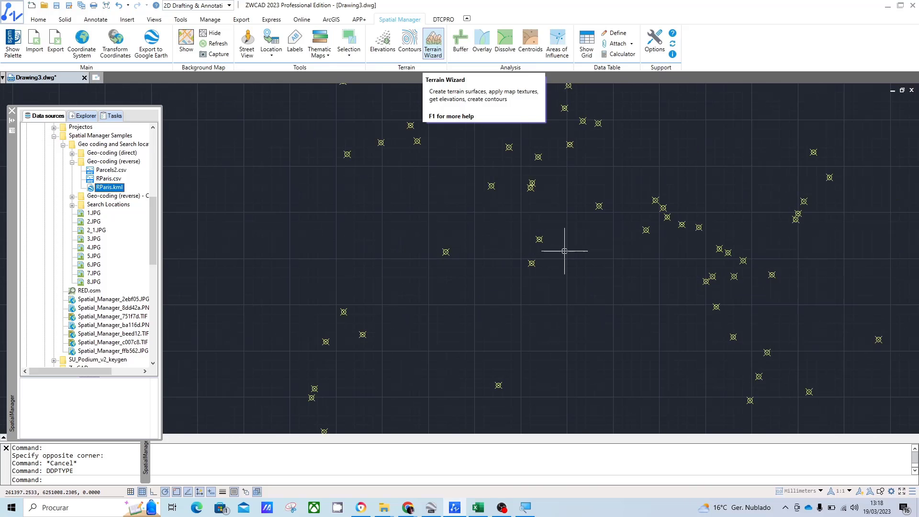
scroll(586, 245, "down", 1)
scroll(556, 256, "up", 1)
scroll(530, 222, "up", 2)
scroll(521, 179, "up", 1)
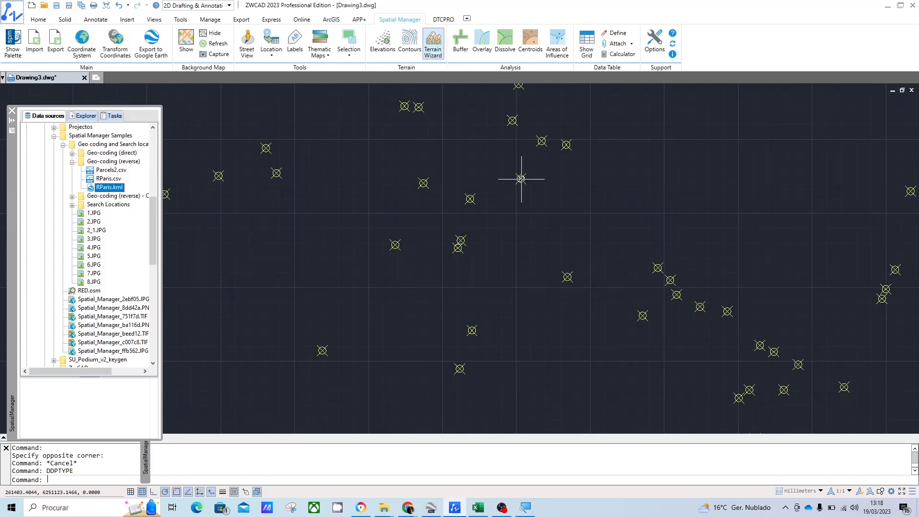
left_click(520, 178)
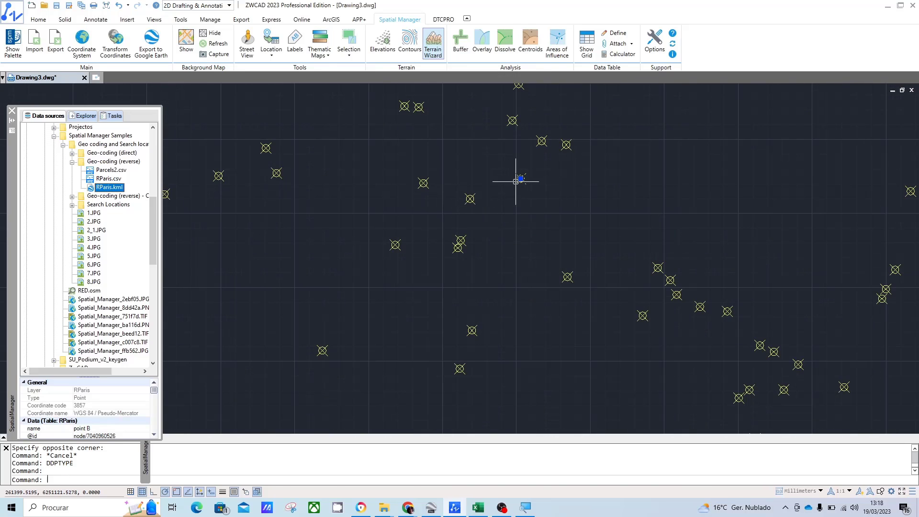
key("Escape")
key("Escape")
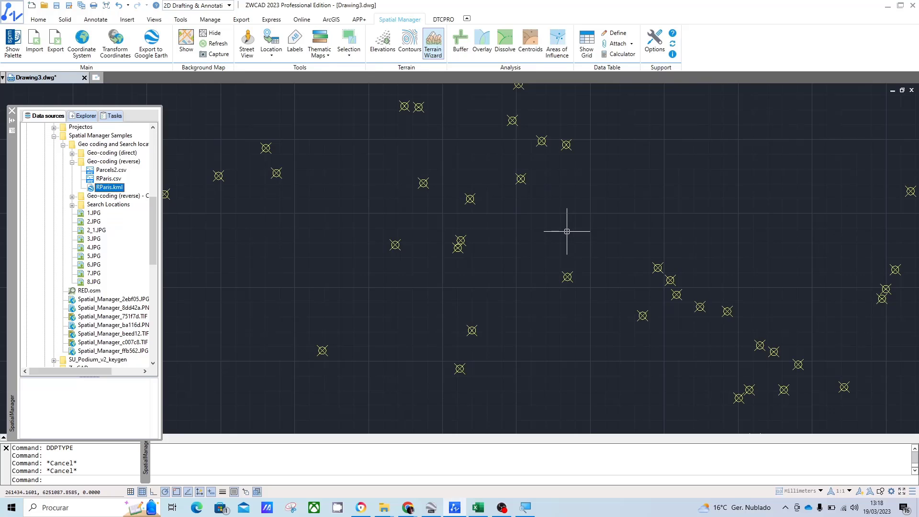
scroll(543, 231, "down", 3)
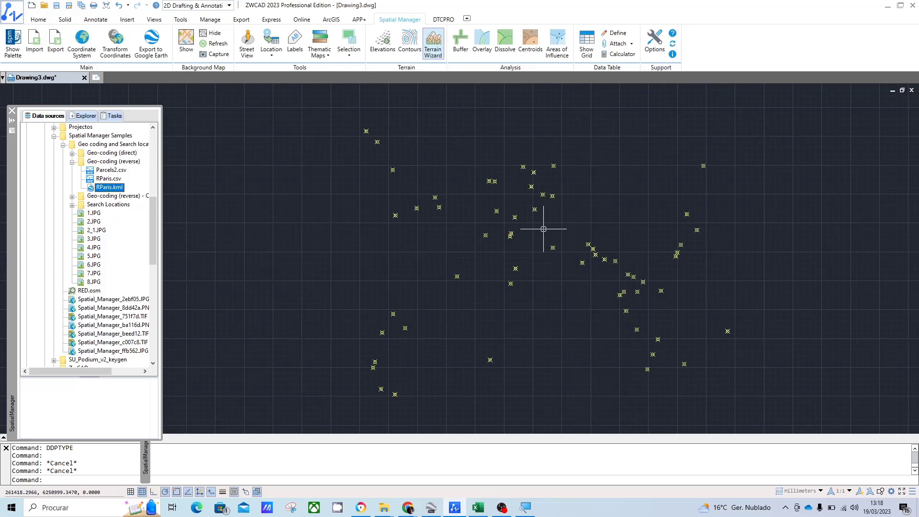
scroll(543, 229, "up", 2)
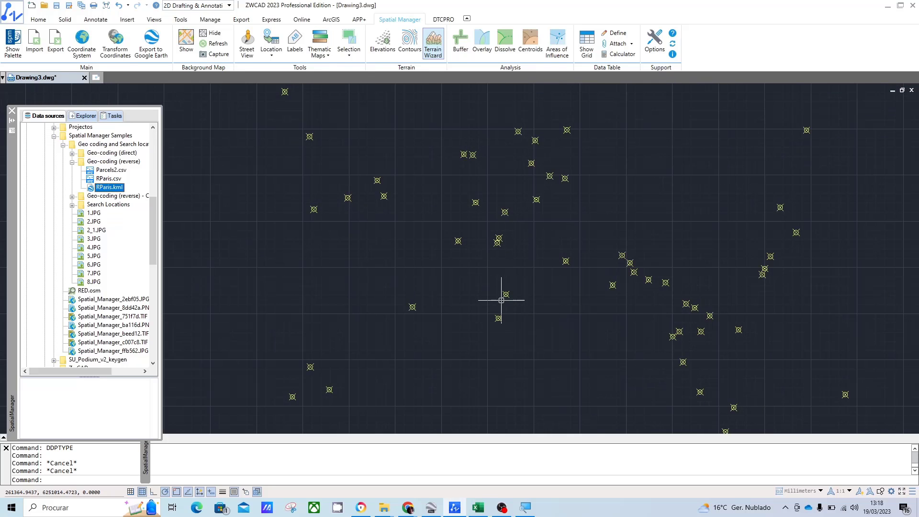
scroll(457, 224, "down", 2)
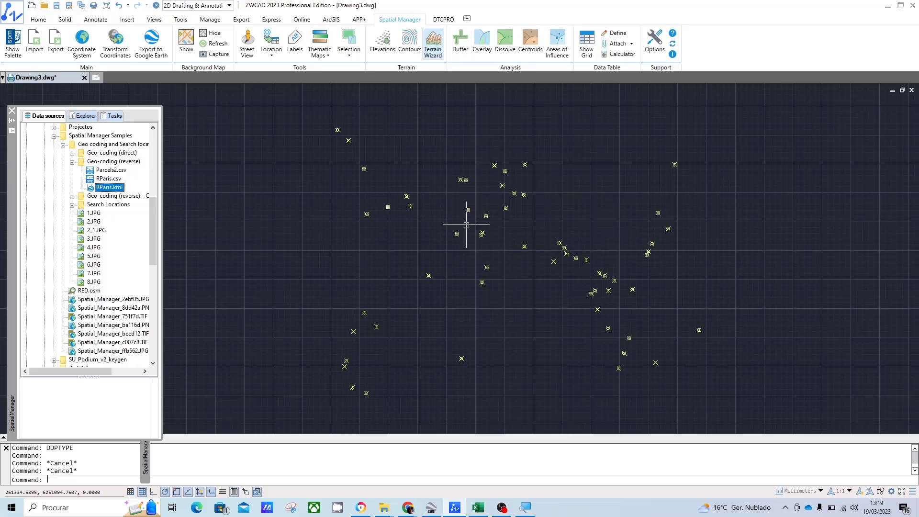
scroll(360, 236, "up", 3)
scroll(527, 278, "down", 1)
scroll(490, 259, "down", 2)
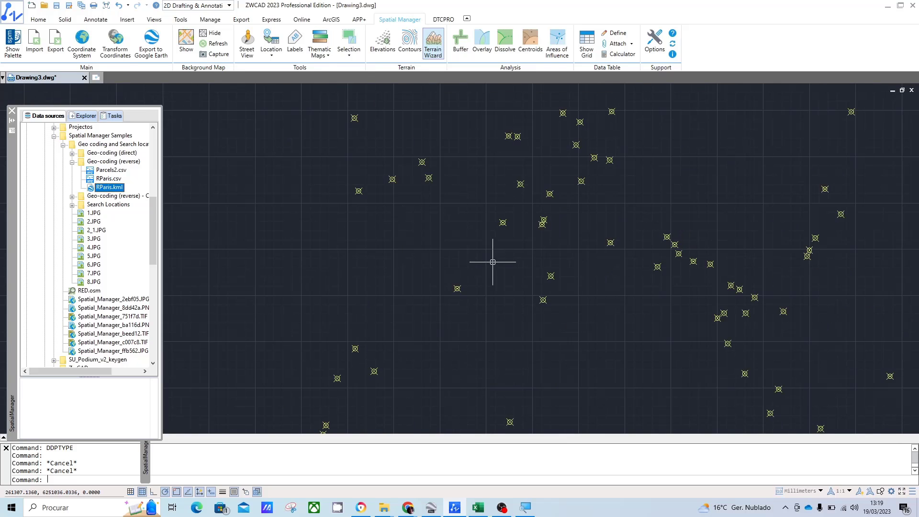
Reverse-geocode all 64 objects with the OSM provider, accepting the item-count warning.
left_click(272, 56)
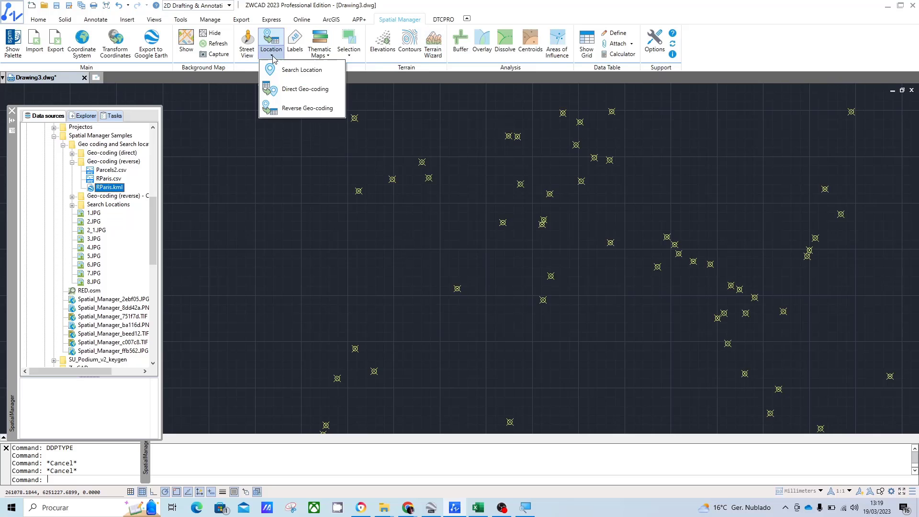
left_click(313, 114)
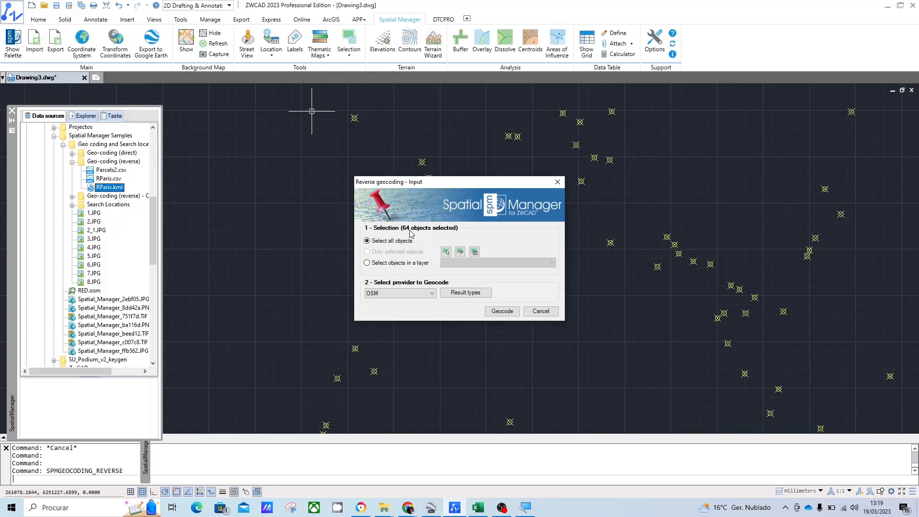
left_click(433, 294)
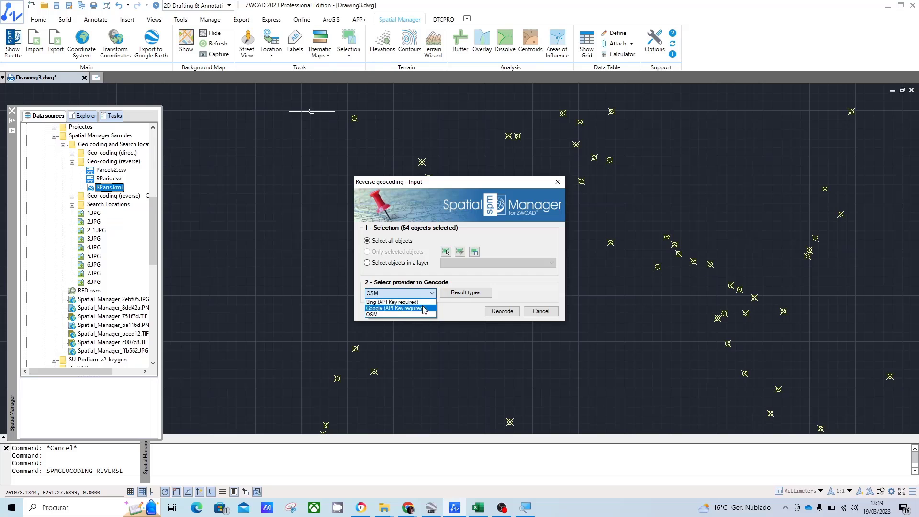
left_click(402, 316)
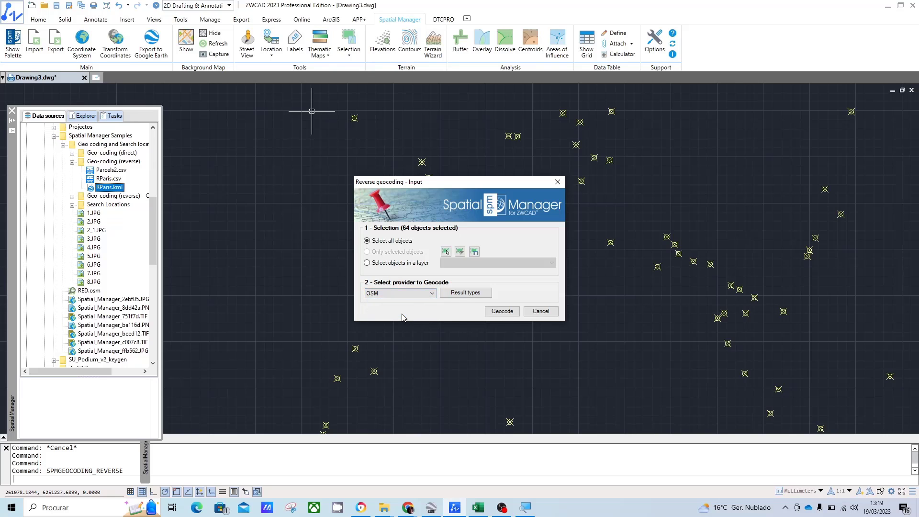
left_click(508, 311)
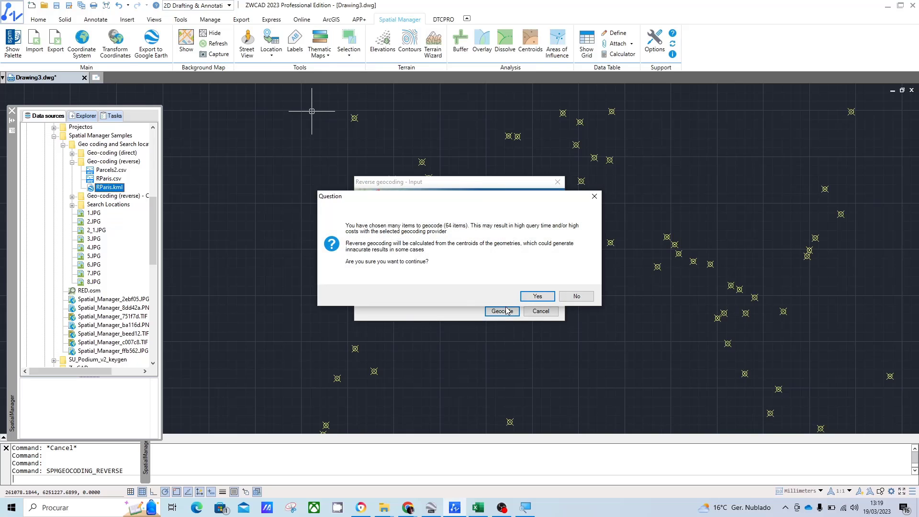
left_click(533, 296)
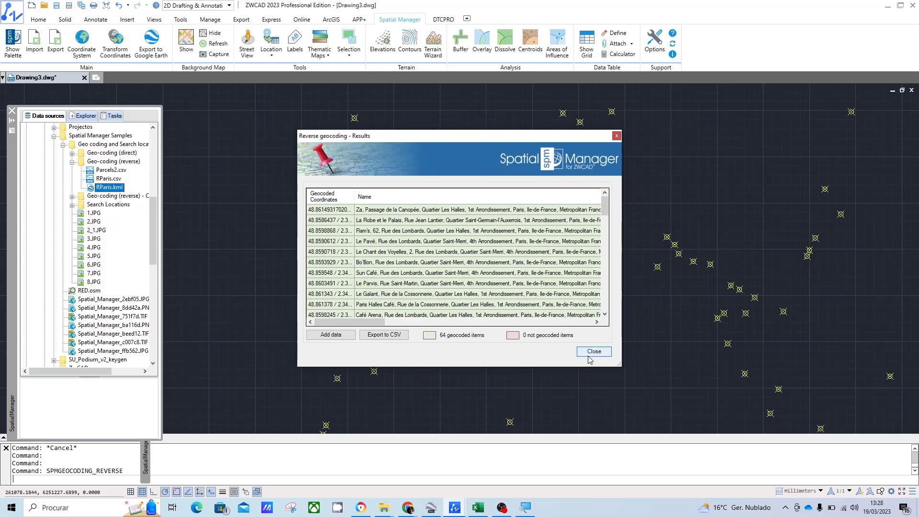
Export the geocoding results to moradas.csv in the Geo-coding (reverse) folder.
mouse_move(380, 322)
left_mouse_down()
mouse_move(544, 314)
mouse_move(384, 329)
left_mouse_up()
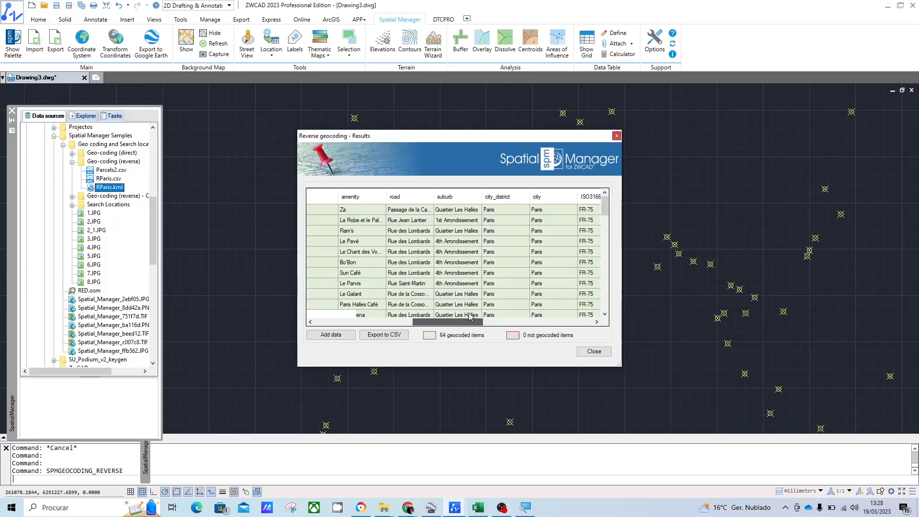
left_click(389, 337)
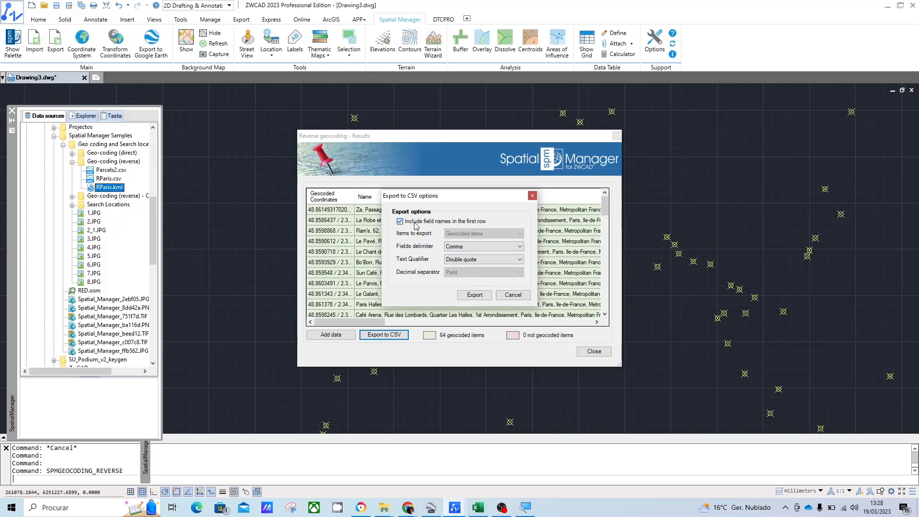
left_click(476, 296)
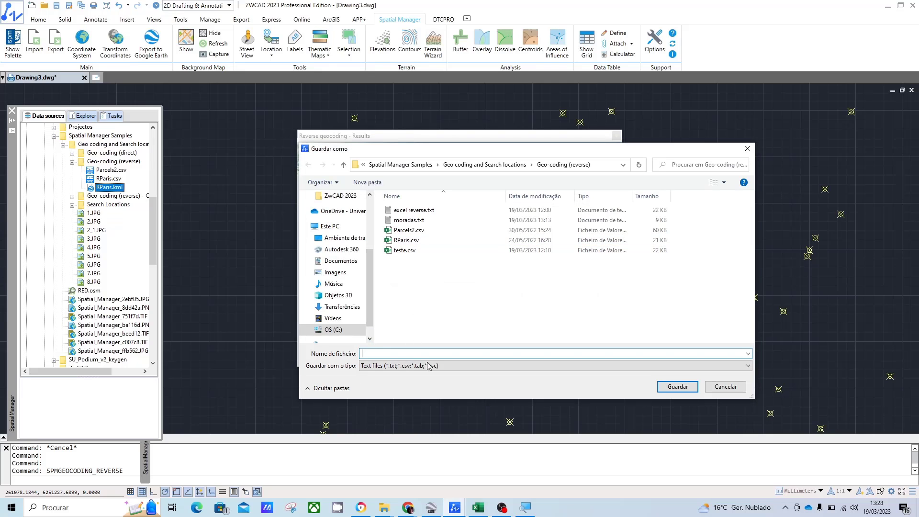
type("moradas.")
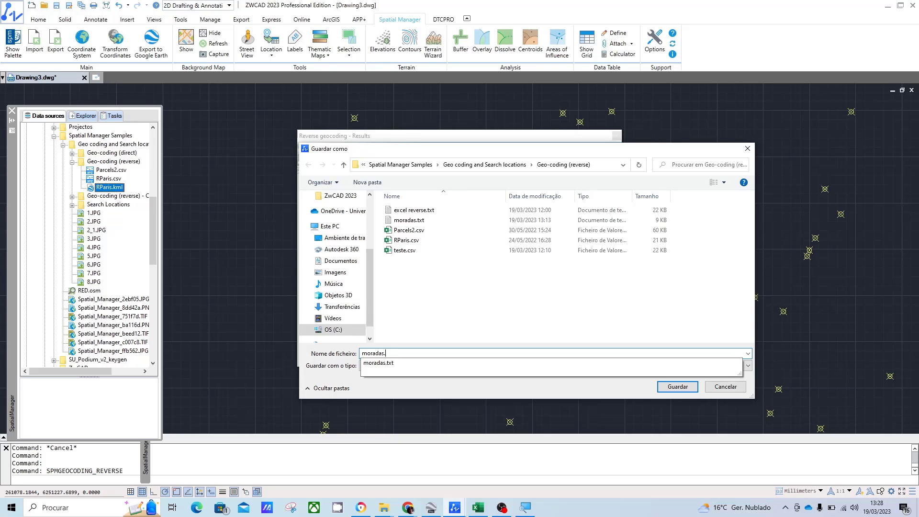
type("csv")
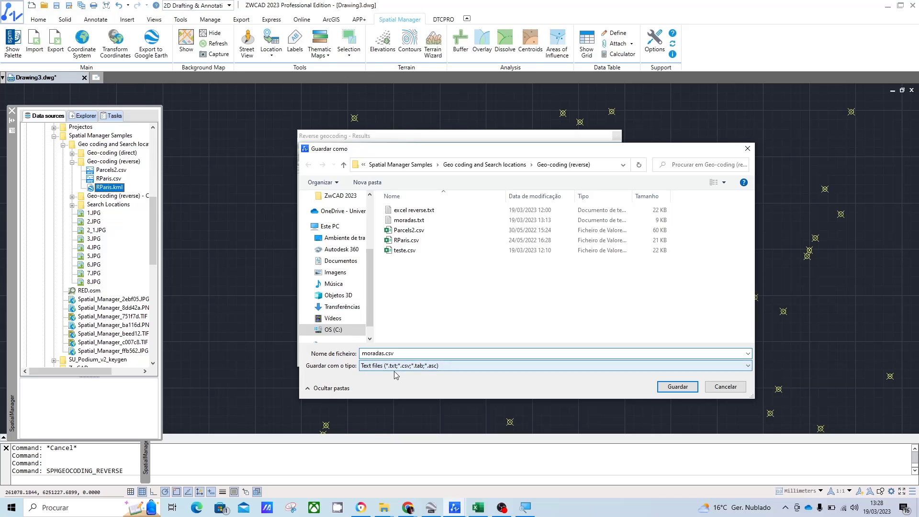
left_click(675, 386)
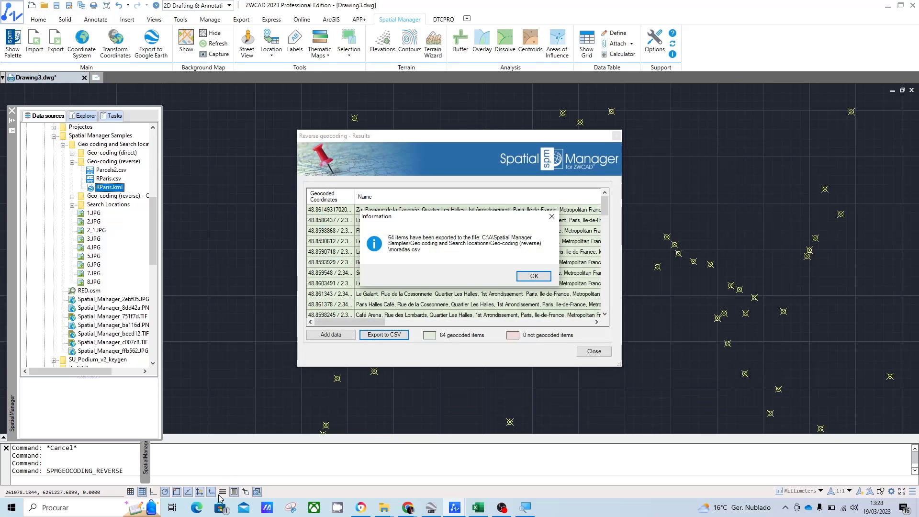
Dismiss the export confirmation and view the exported address table in Excel.
left_click(479, 509)
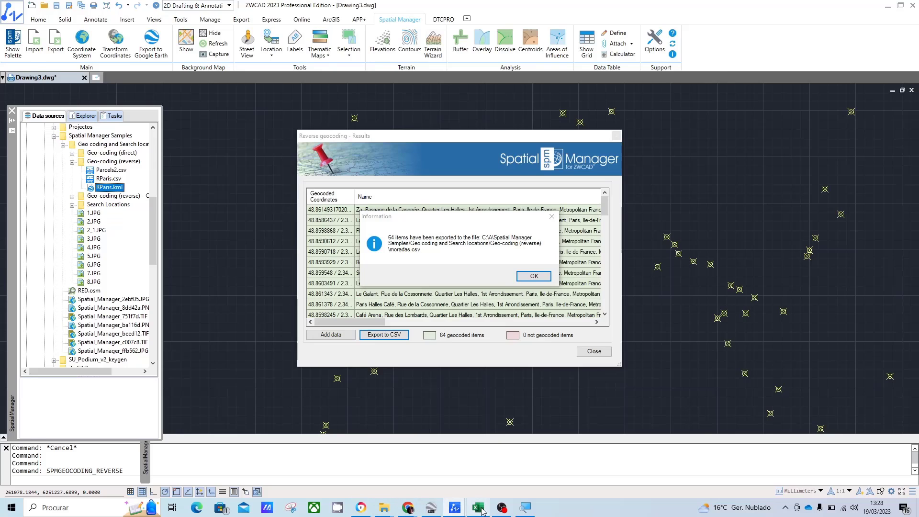
left_click(479, 508)
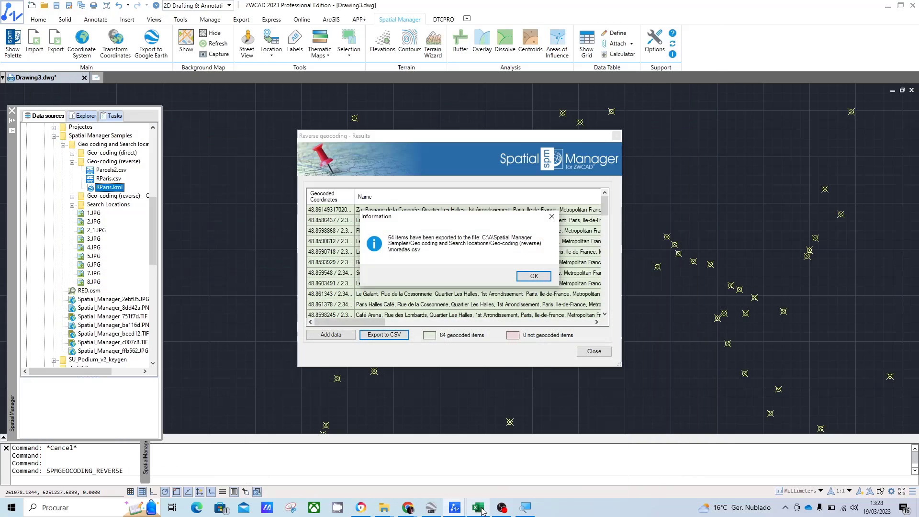
left_click(527, 277)
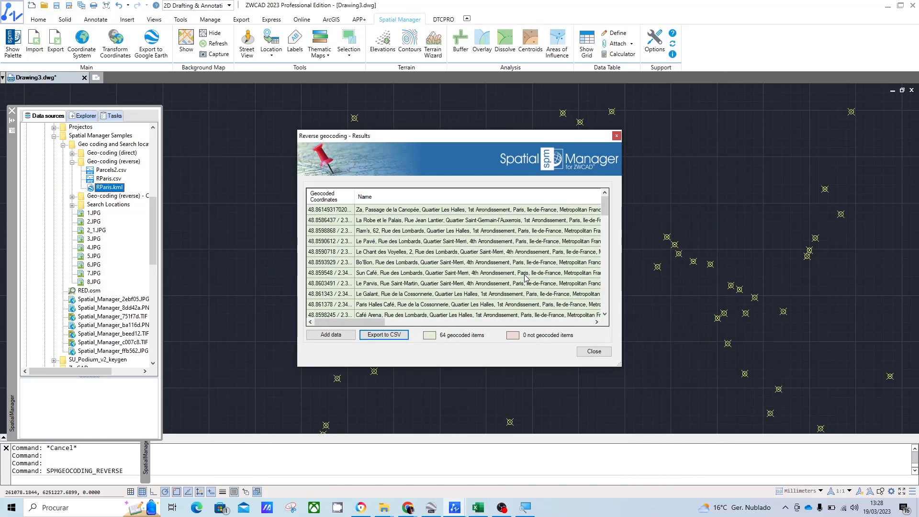
left_click(479, 508)
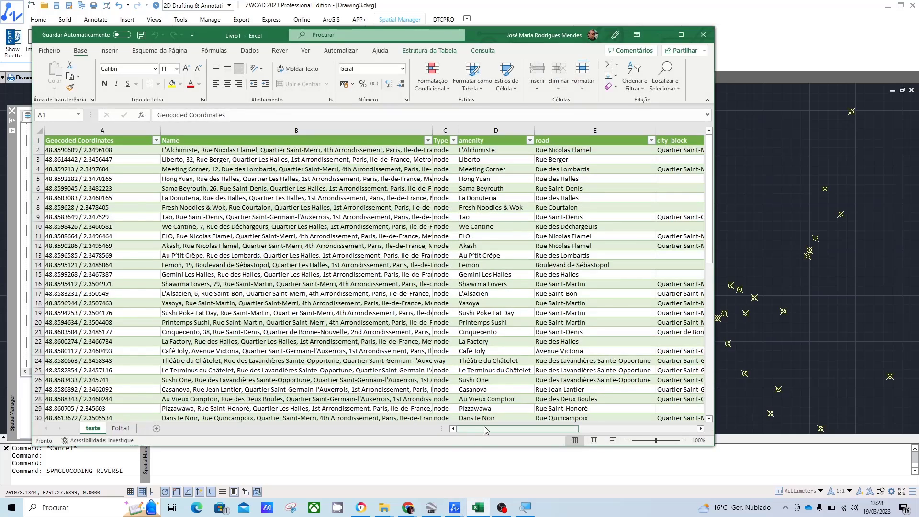
left_click_drag(486, 429, 608, 420)
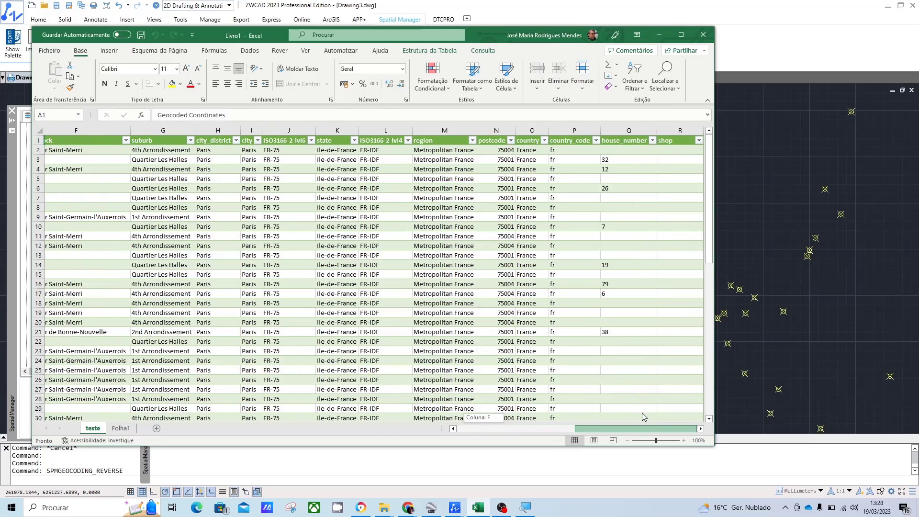
left_click(659, 34)
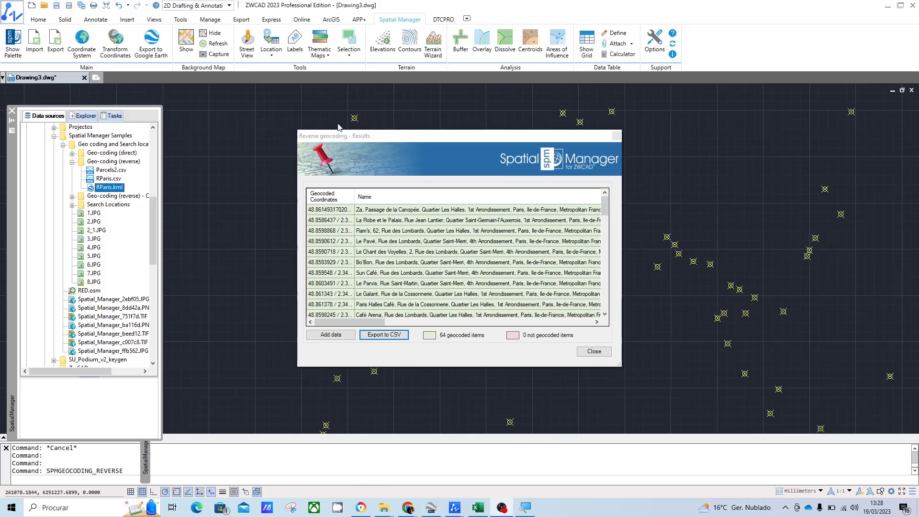
Attach address fields except suburb and city as object data in table RParis.
left_click(384, 138)
left_click_drag(383, 137, 360, 125)
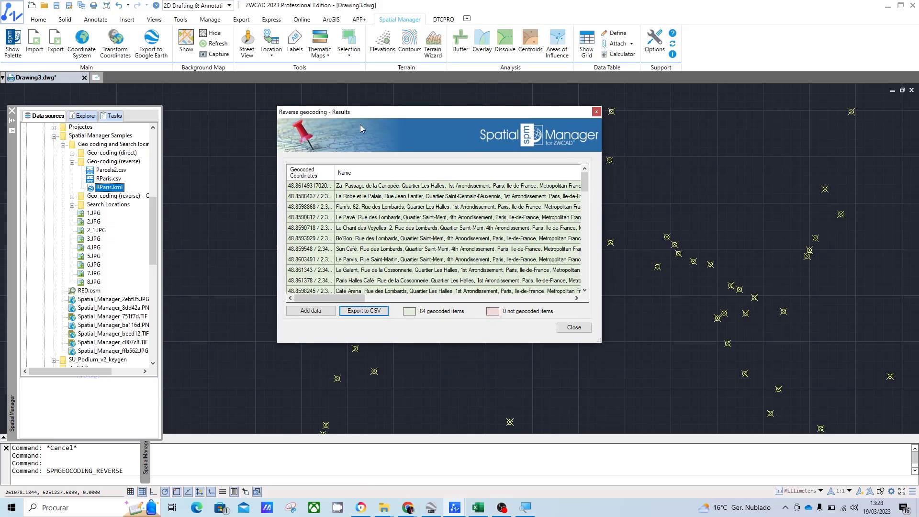
left_click(320, 311)
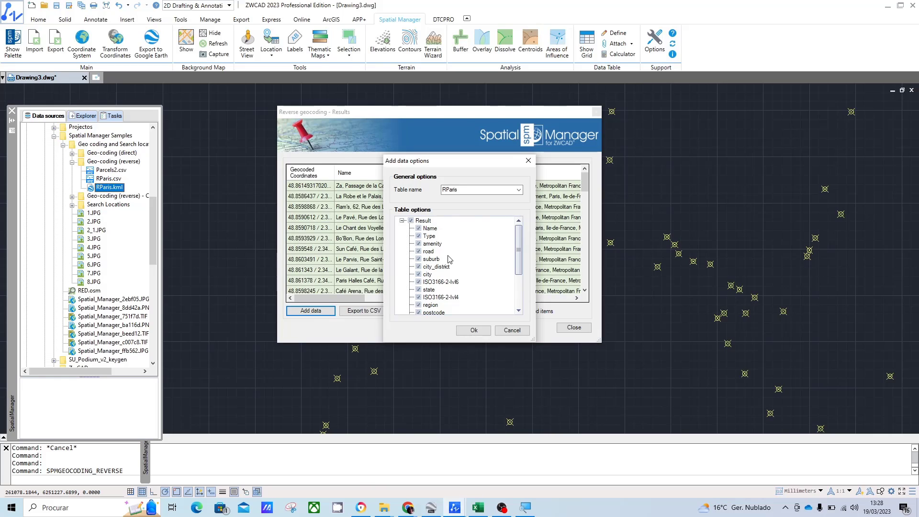
left_click(519, 190)
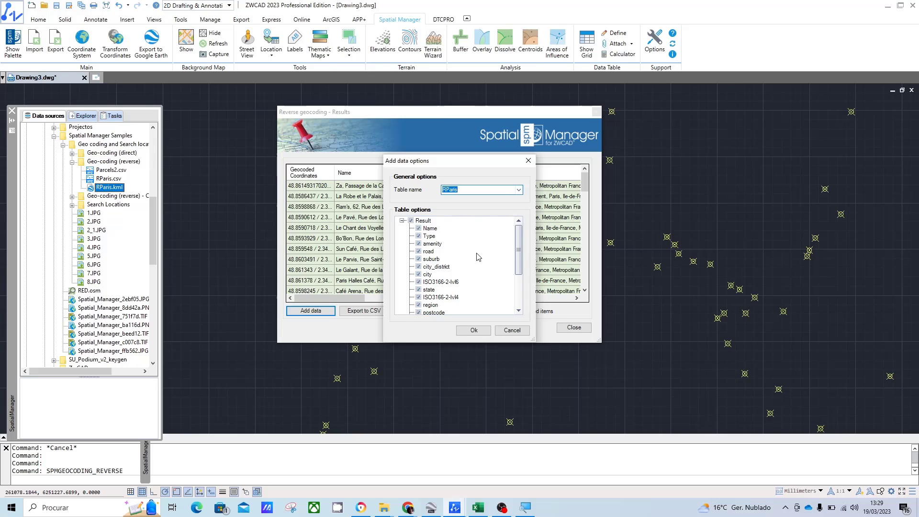
left_click(418, 259)
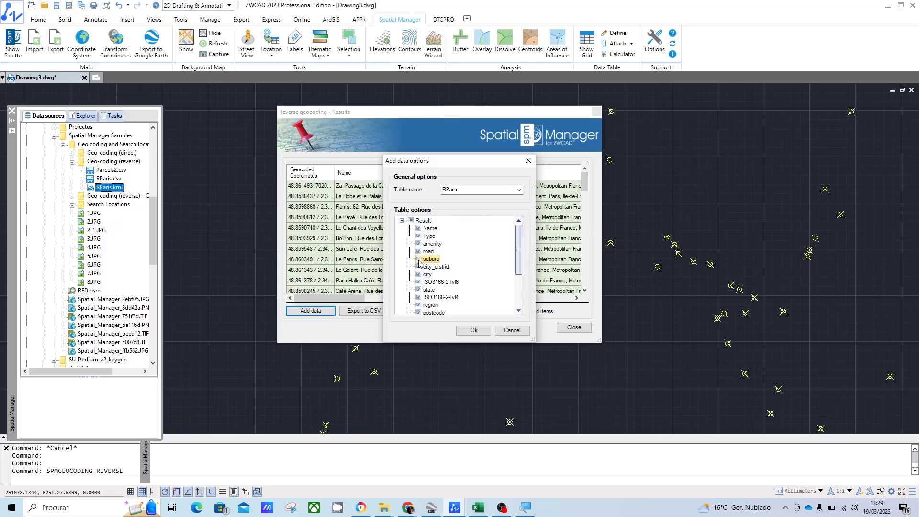
left_click(419, 274)
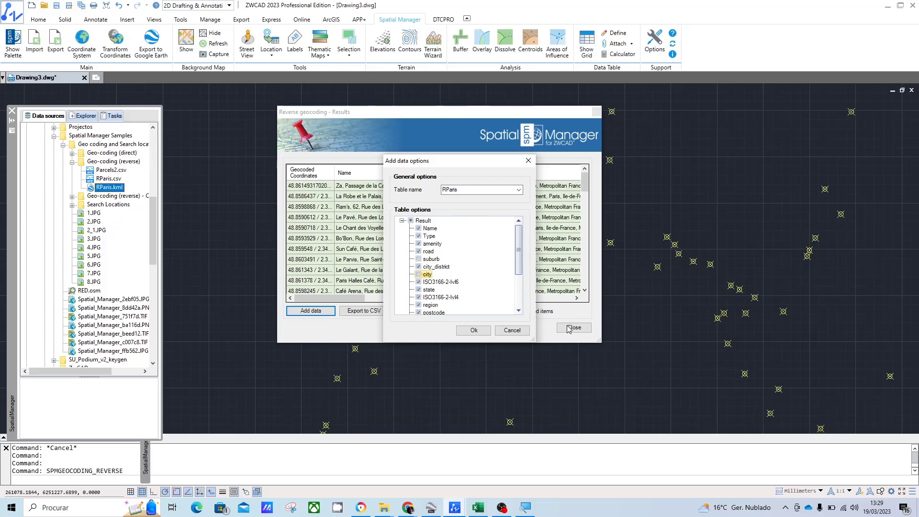
left_click(481, 331)
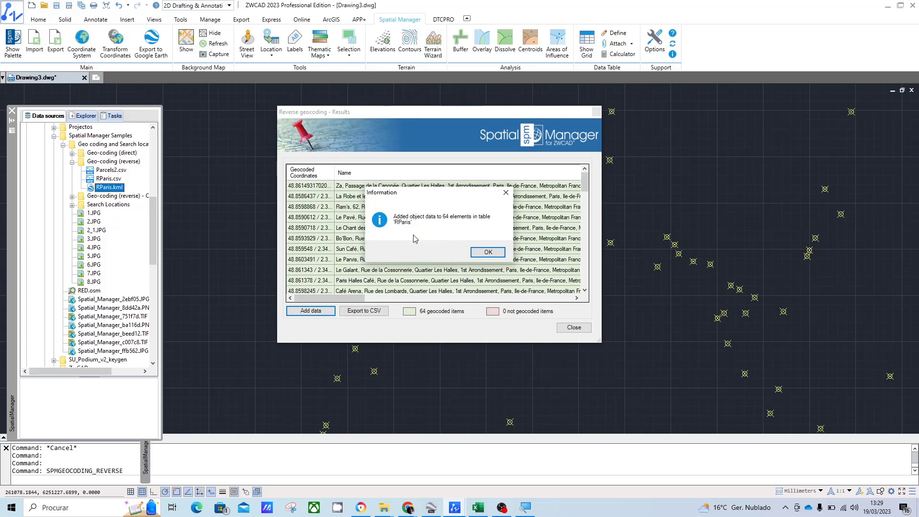
left_click(498, 254)
left_click(498, 253)
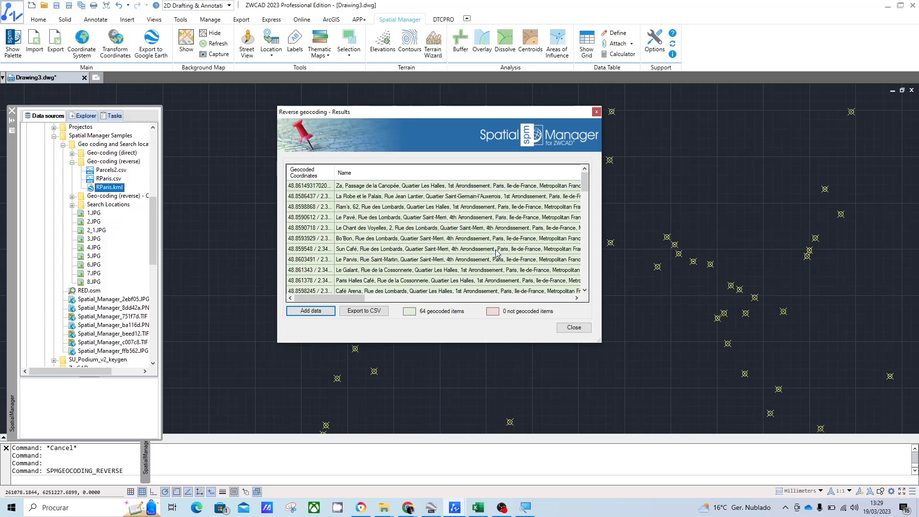
Close the geocoding results and open the Data Table showing table RParis.
left_click(574, 329)
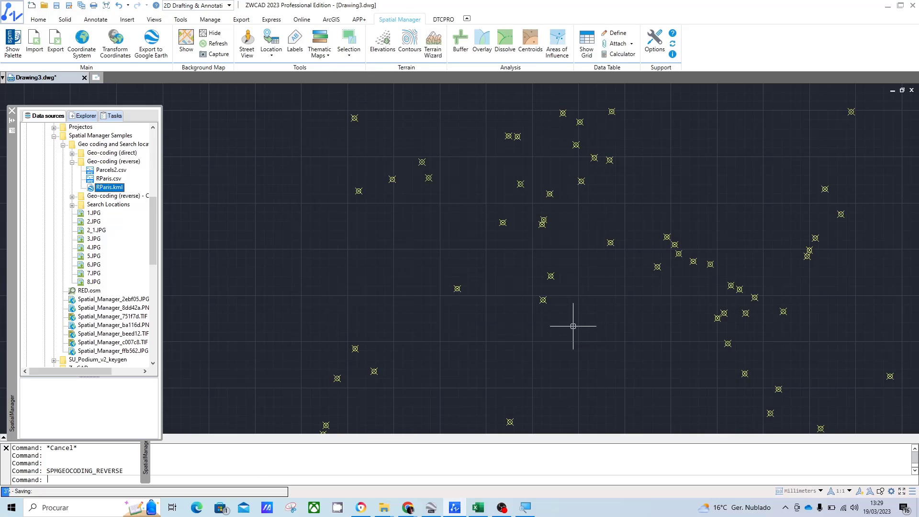
left_click(588, 50)
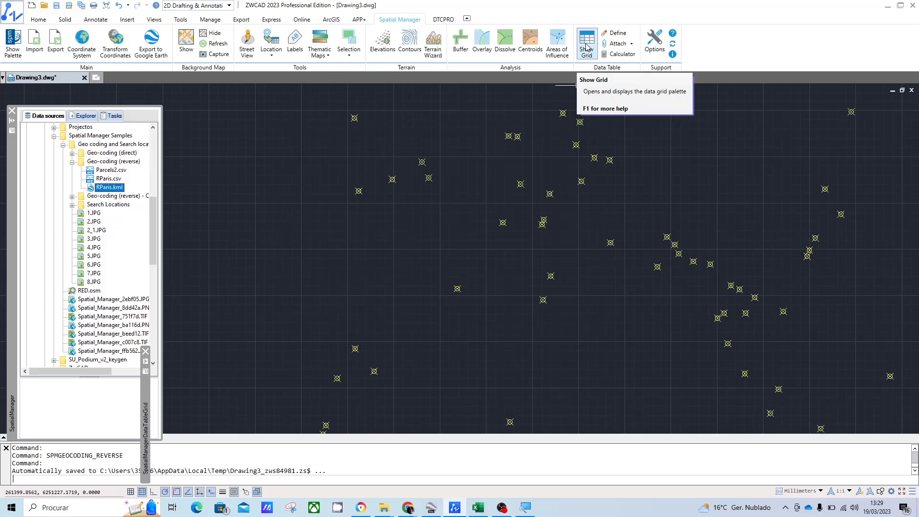
mouse_move(146, 410)
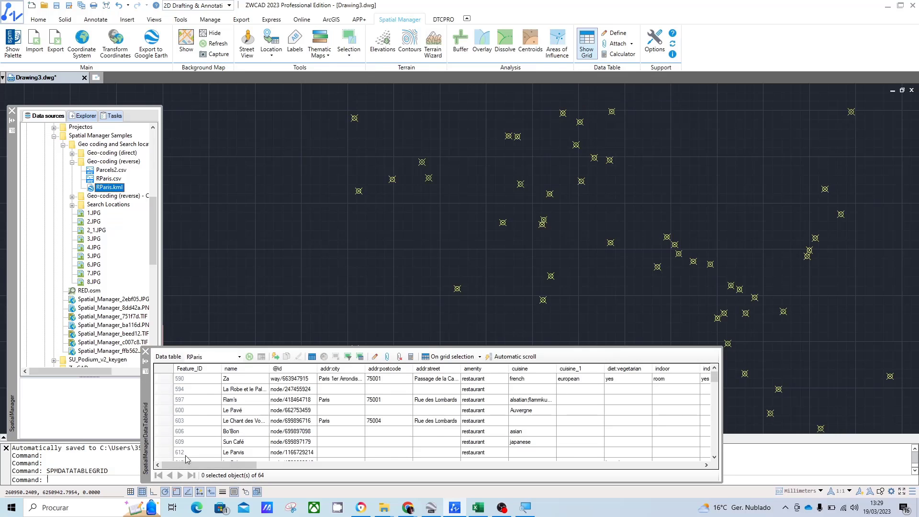
left_click_drag(192, 465, 362, 464)
left_click(239, 360)
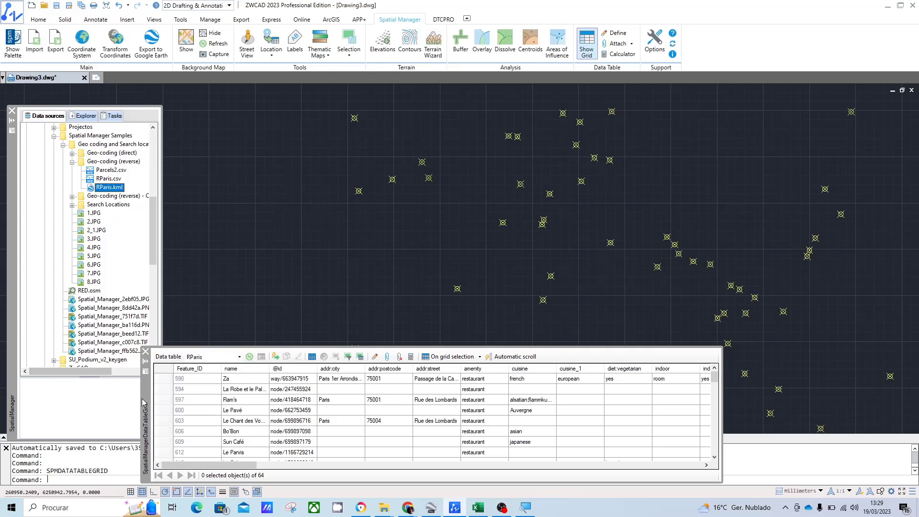
left_click_drag(146, 402, 160, 394)
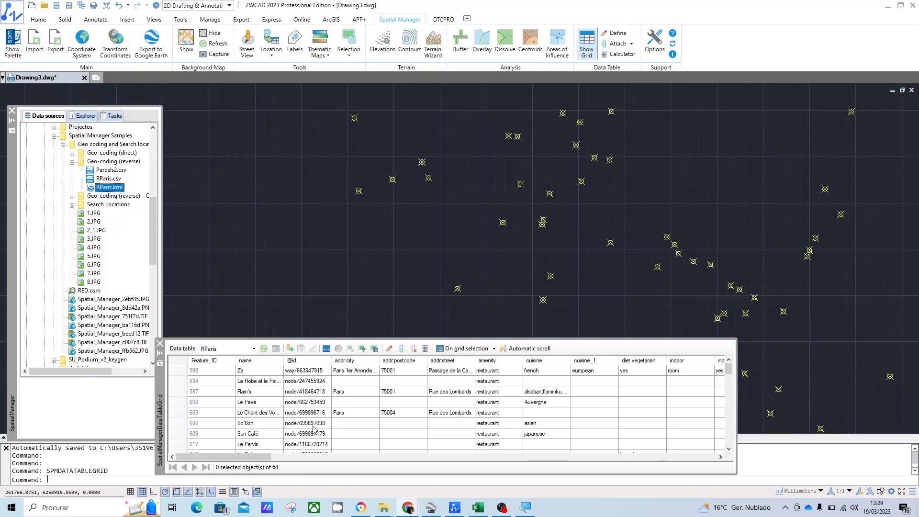
Browse the RParis columns and rows, widening the website column at the first record.
left_click_drag(225, 457, 278, 457)
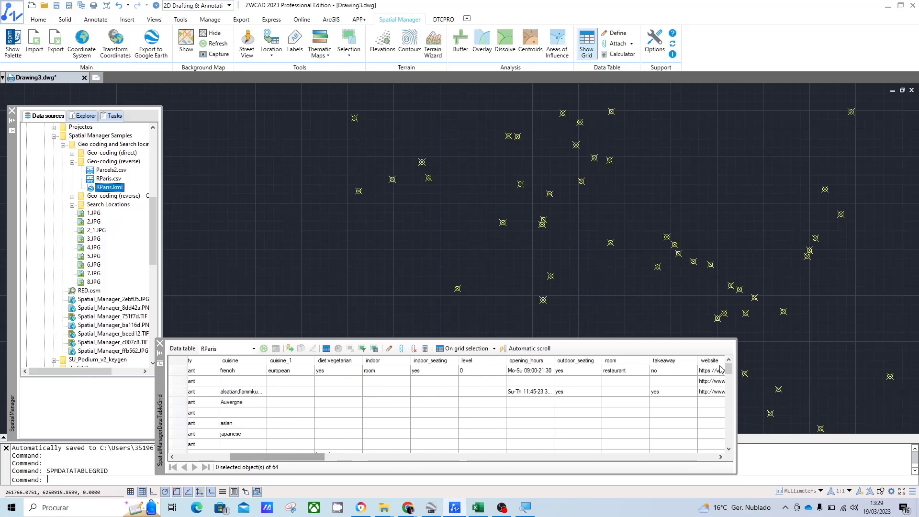
left_click_drag(731, 368, 710, 443)
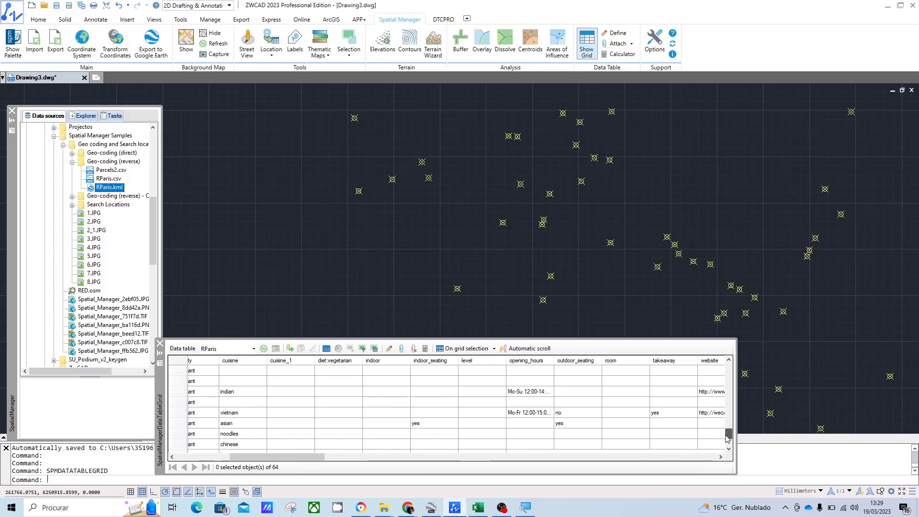
left_click_drag(311, 457, 505, 458)
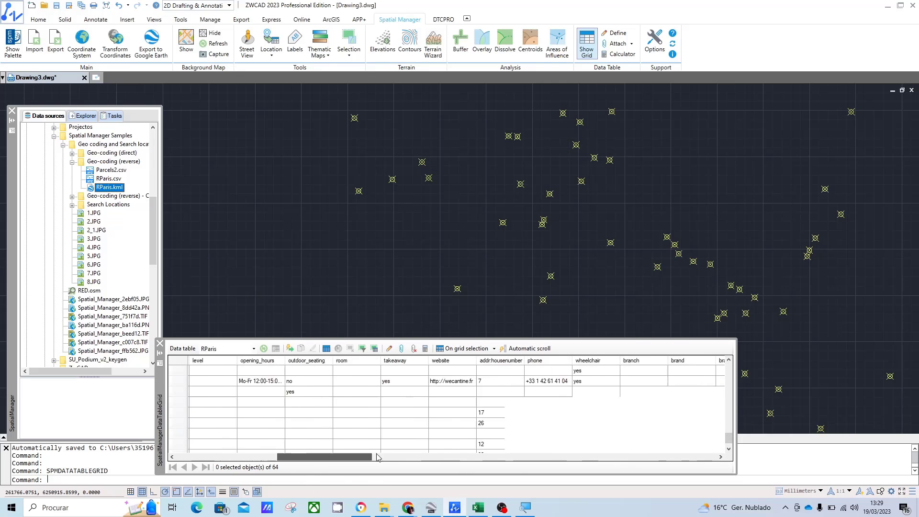
left_click_drag(726, 441, 728, 369)
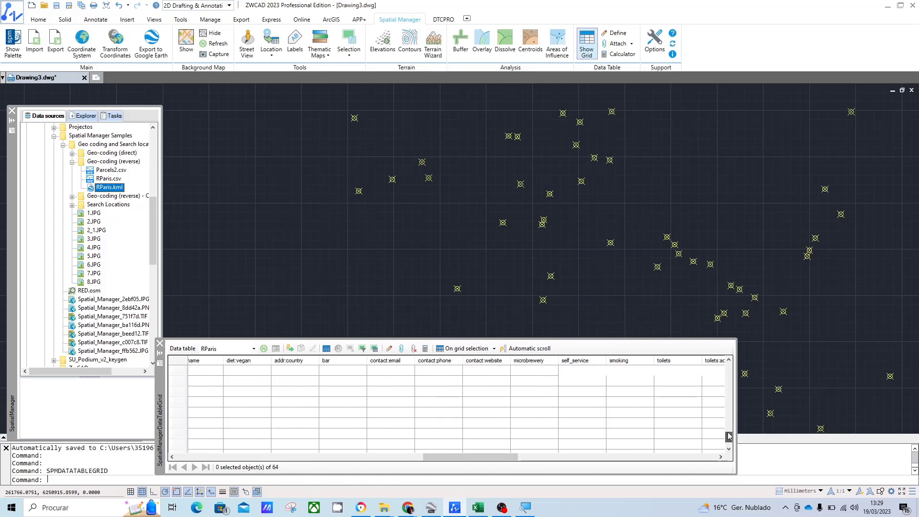
left_click_drag(484, 457, 312, 457)
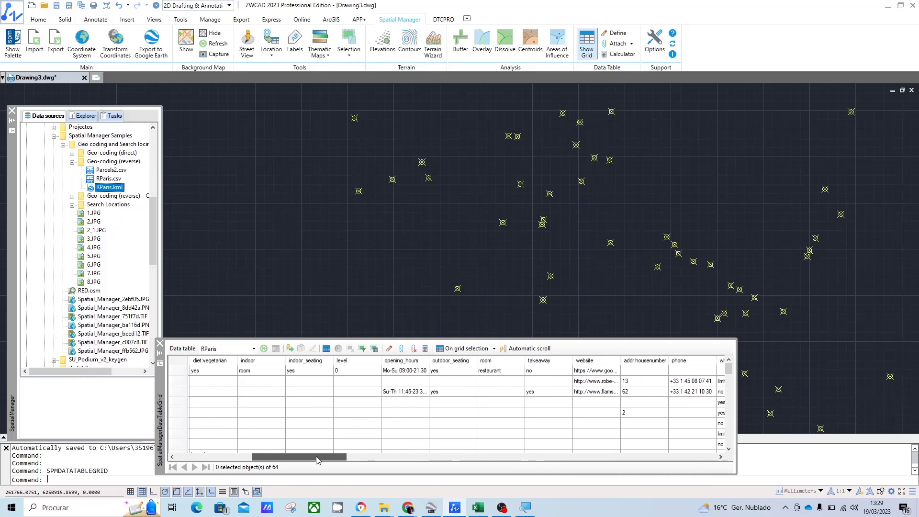
left_click(616, 370)
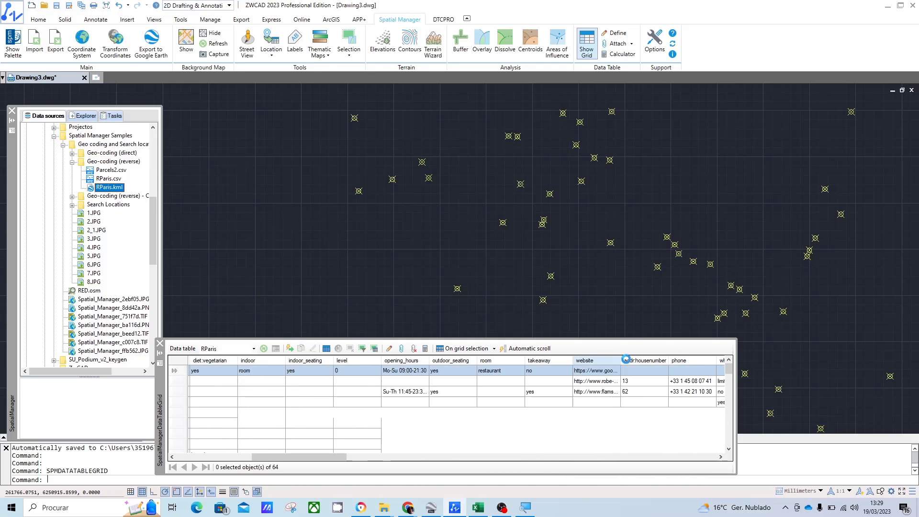
left_click_drag(620, 360, 645, 361)
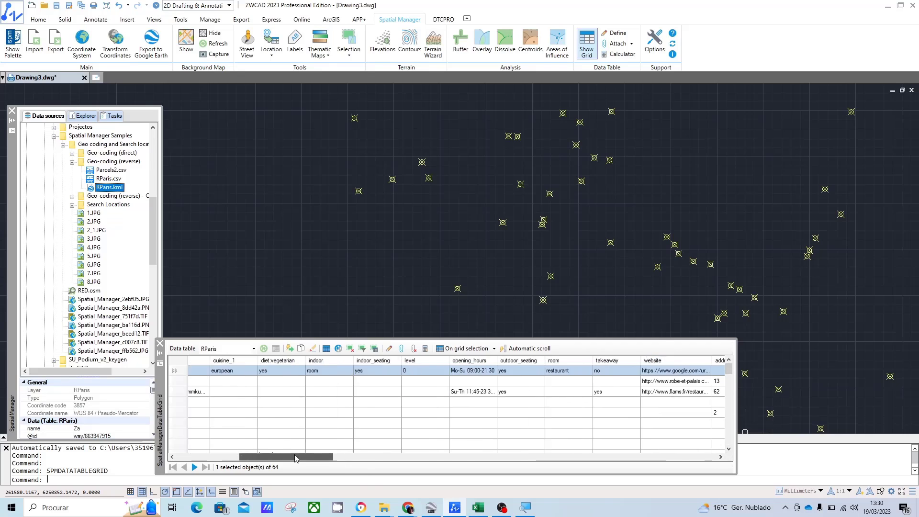
left_click_drag(335, 457, 249, 457)
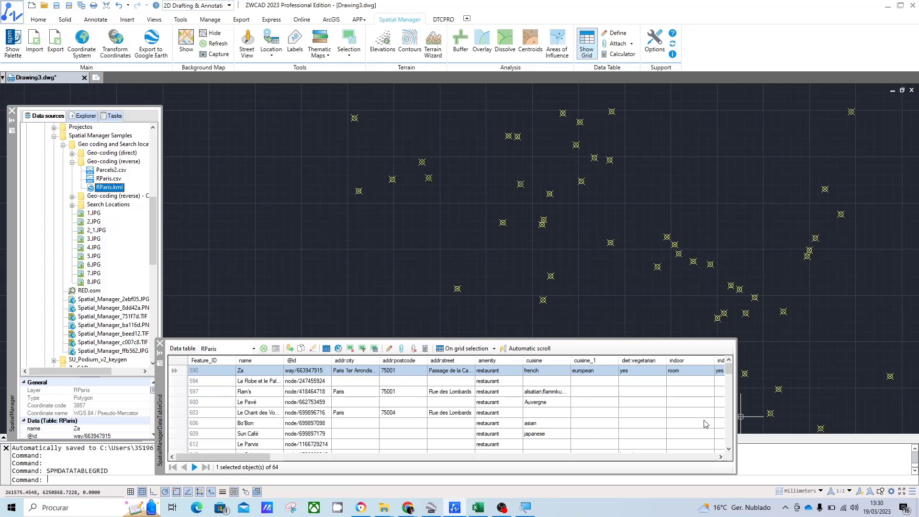
scroll(248, 403, "down", 2)
scroll(248, 402, "down", 3)
scroll(248, 403, "down", 2)
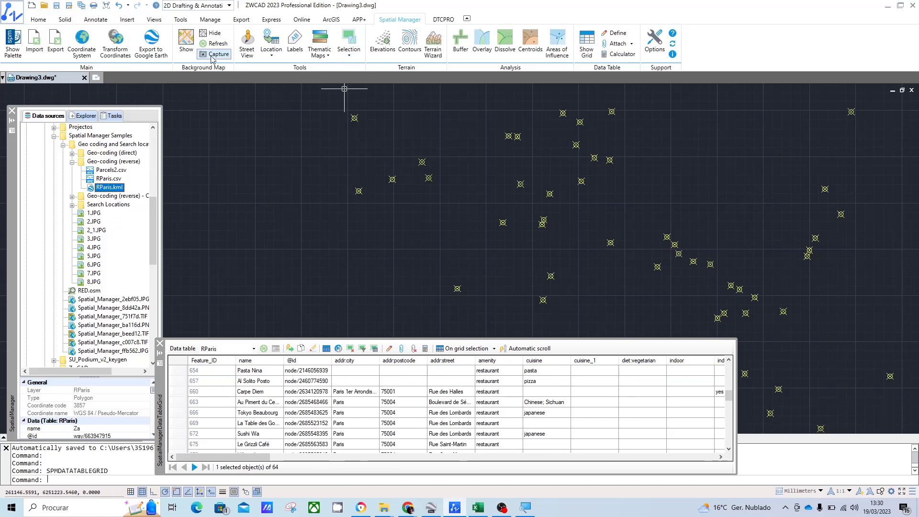
Choose the Google Maps Hybrid style as the background map and apply it.
left_click(187, 47)
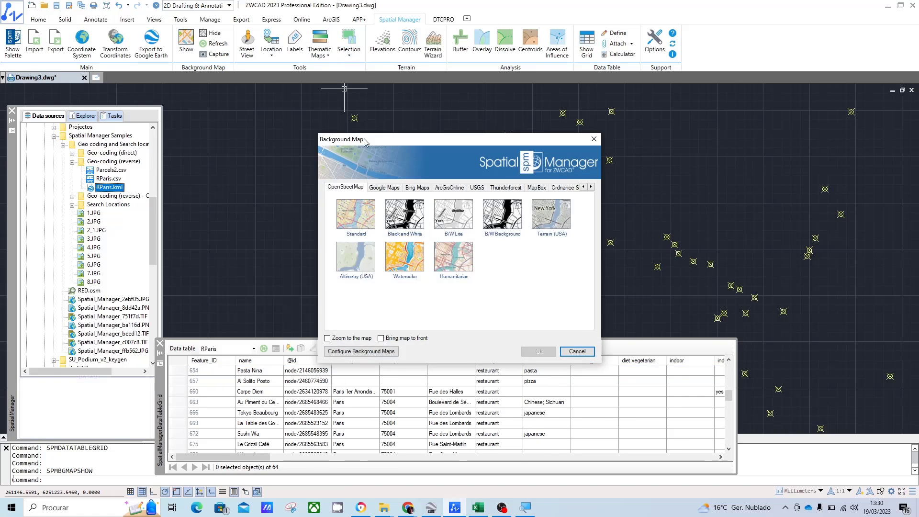
left_click(390, 190)
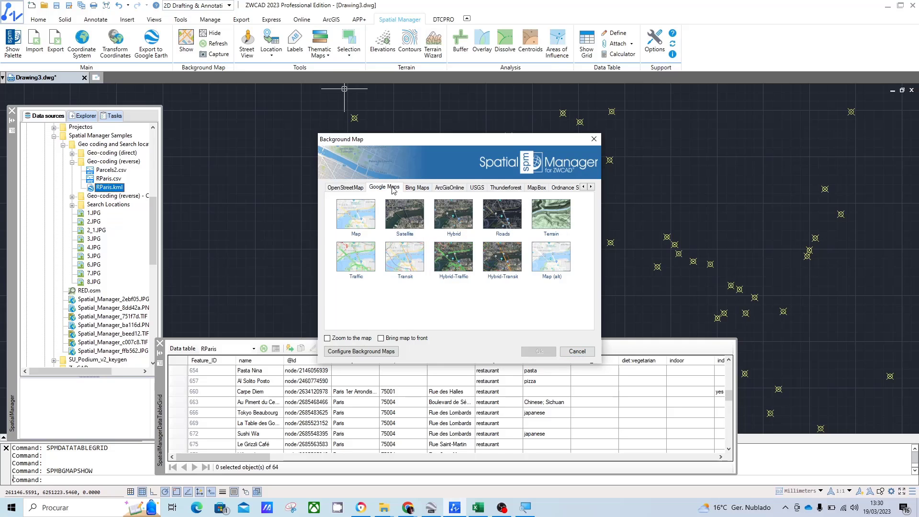
left_click(353, 189)
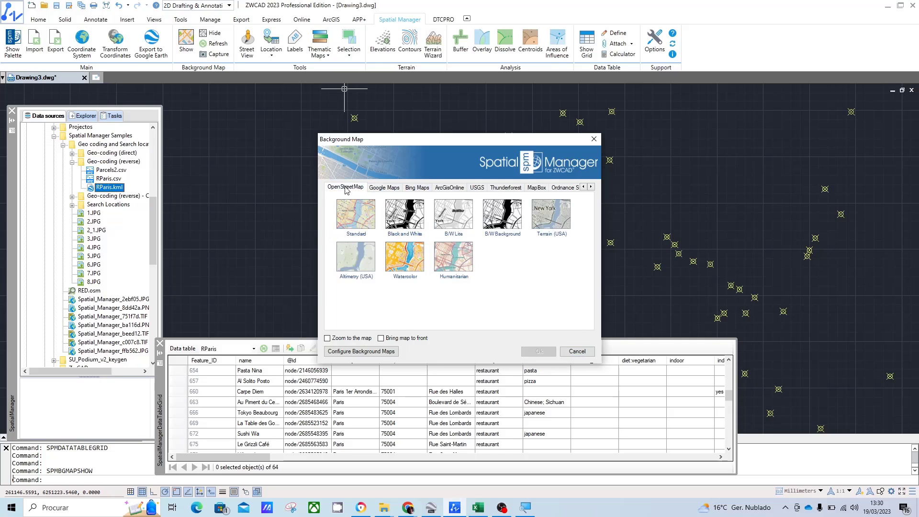
left_click(379, 189)
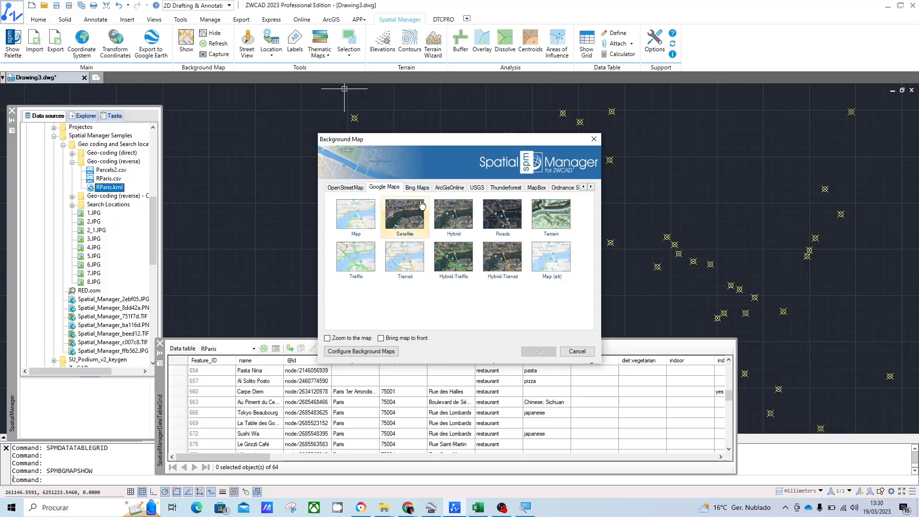
left_click(454, 216)
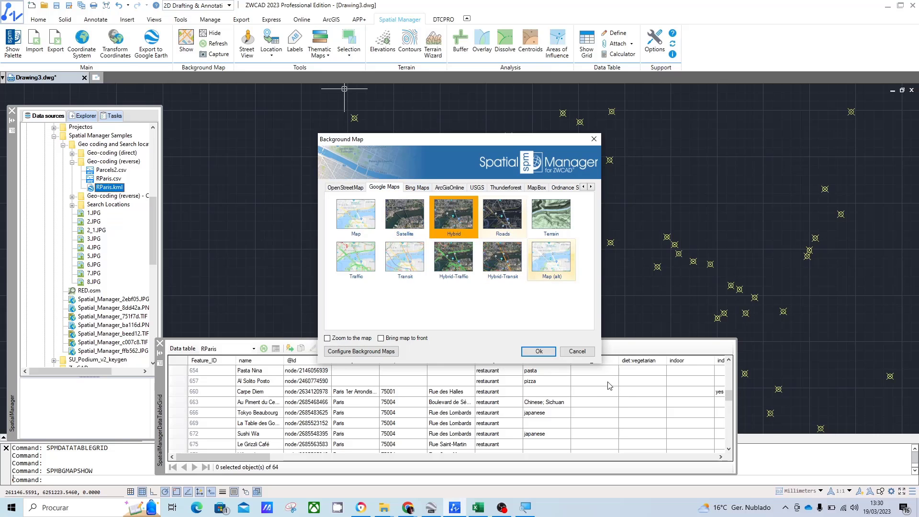
left_click(546, 352)
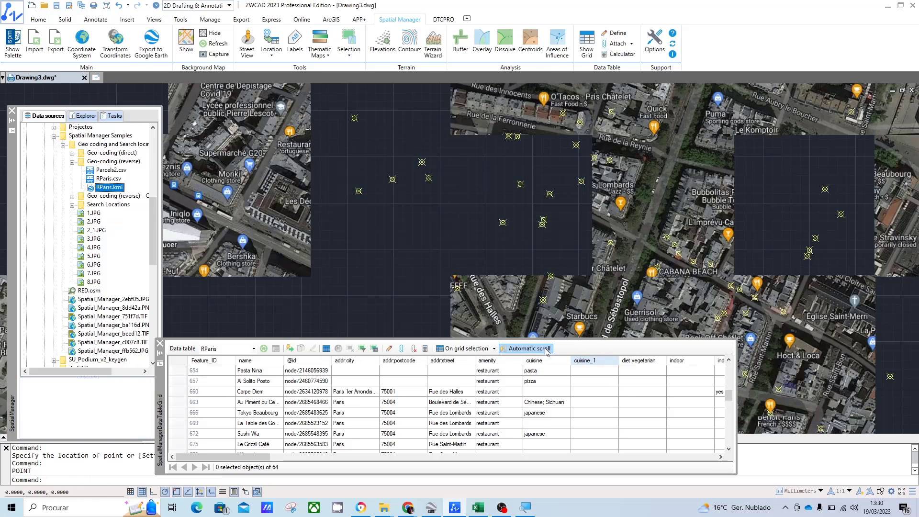
Select the Au Piment du Centre record and zoom the map to its point.
left_click(194, 402)
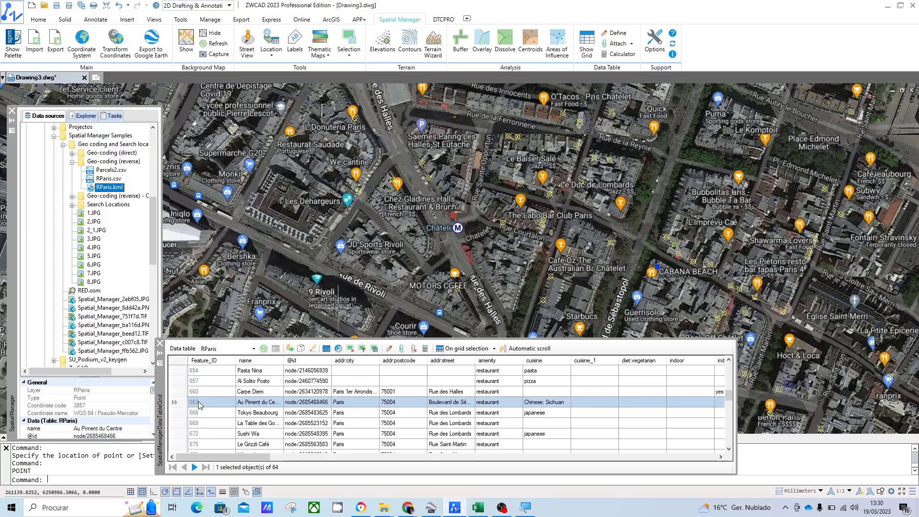
left_click(200, 405)
scroll(535, 272, "down", 3)
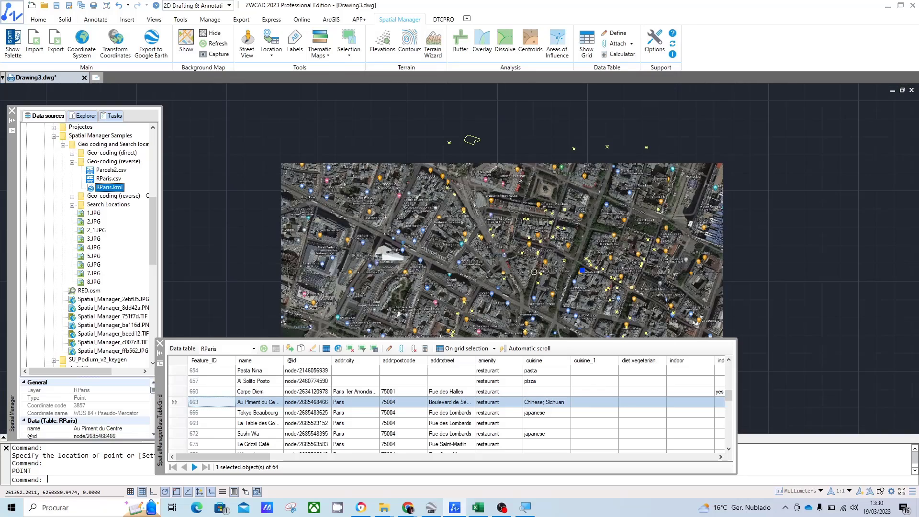
middle_click_drag(534, 272, 511, 228)
scroll(511, 220, "up", 3)
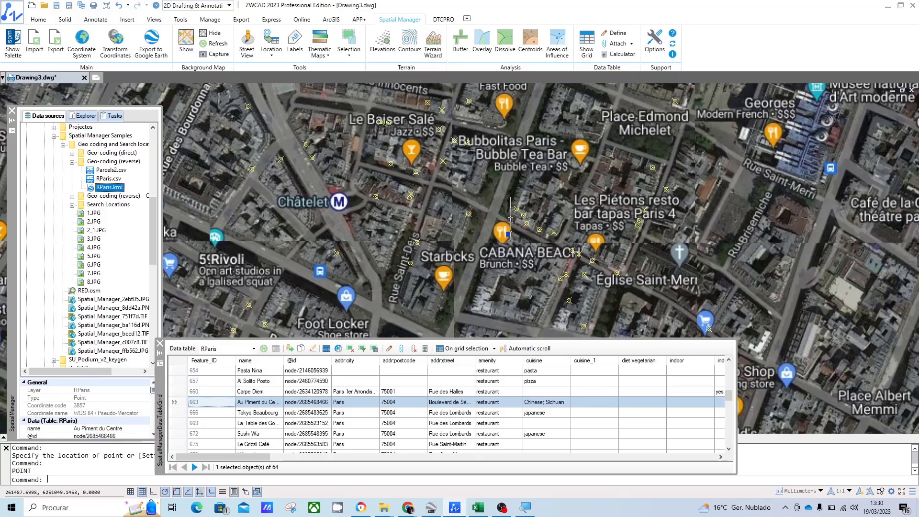
scroll(511, 220, "up", 2)
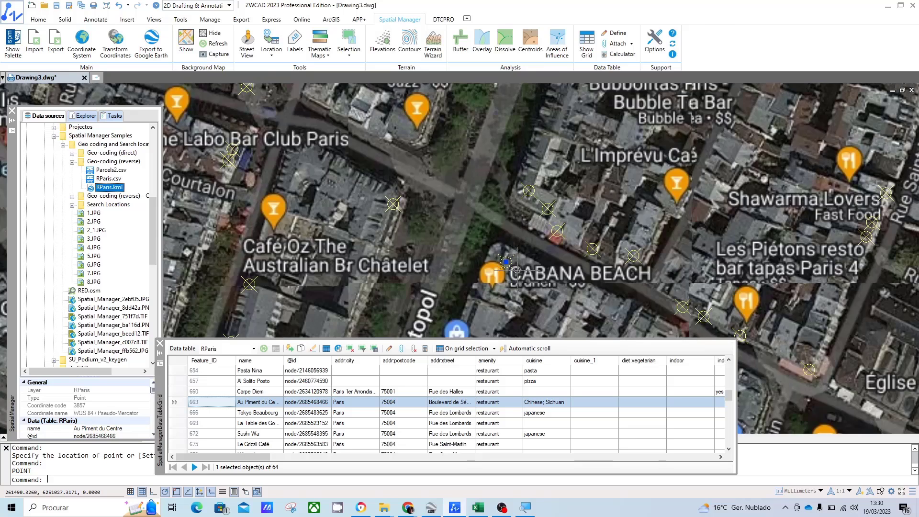
scroll(499, 273, "up", 2)
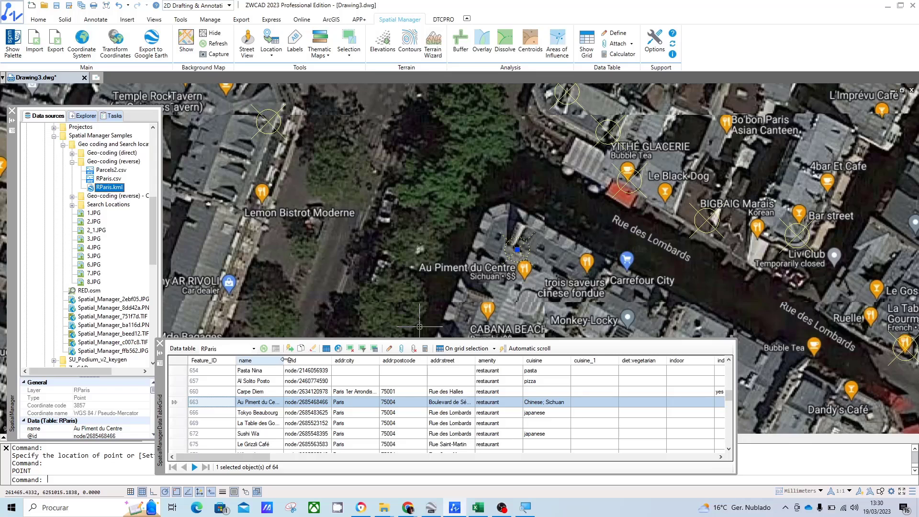
Widen the name and addr:street columns to show full values.
left_click_drag(284, 360, 322, 361)
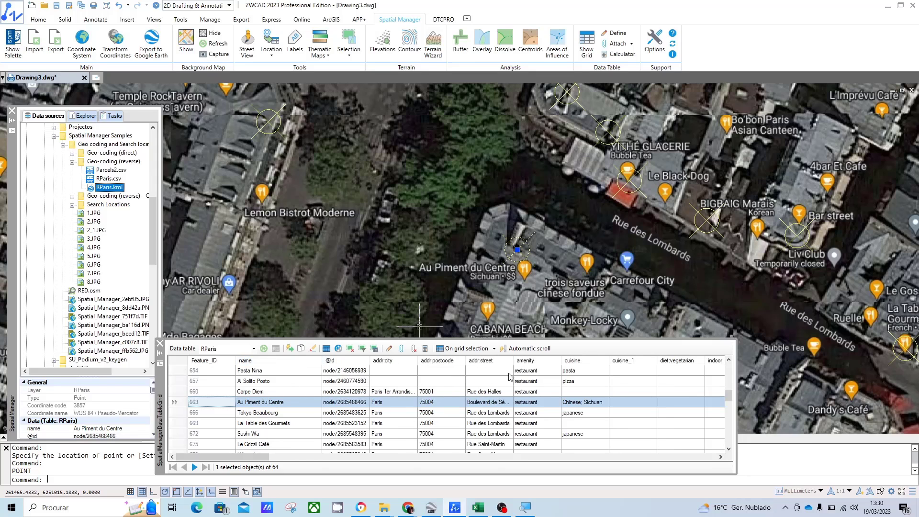
left_click_drag(517, 360, 559, 360)
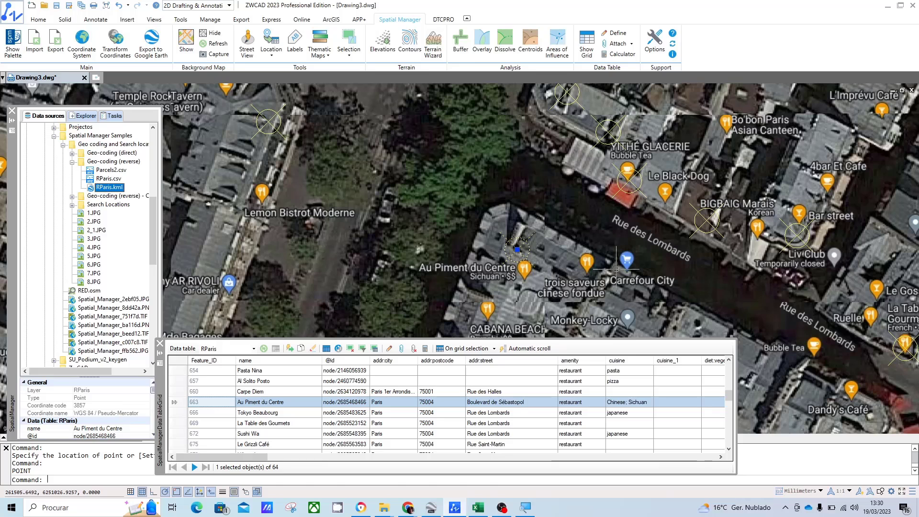
scroll(647, 254, "down", 2)
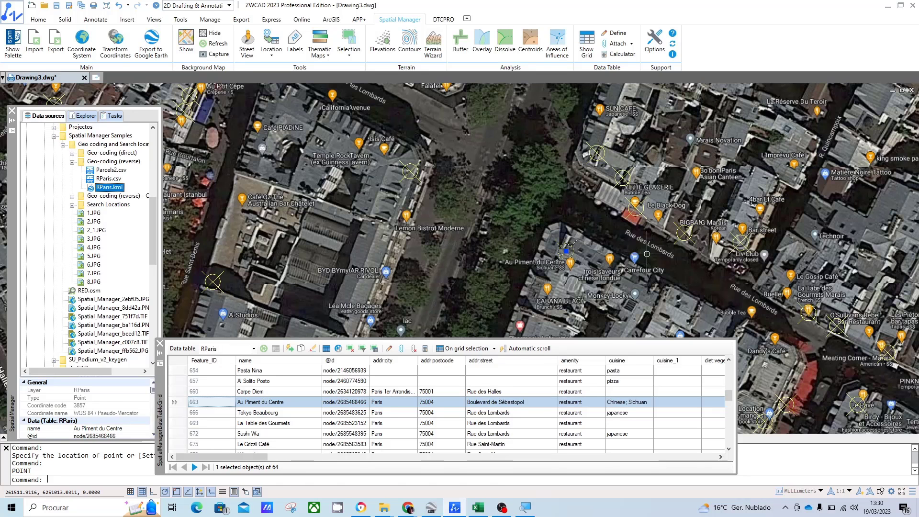
middle_click_drag(631, 234, 610, 261)
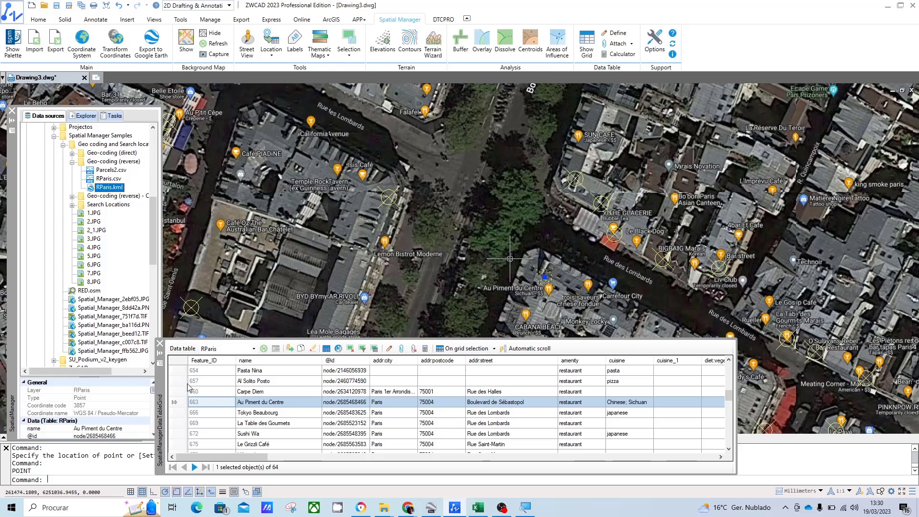
Select the Tokyo Beaubourg record and pan and zoom to its point on Rue des Lombards.
left_click(457, 413)
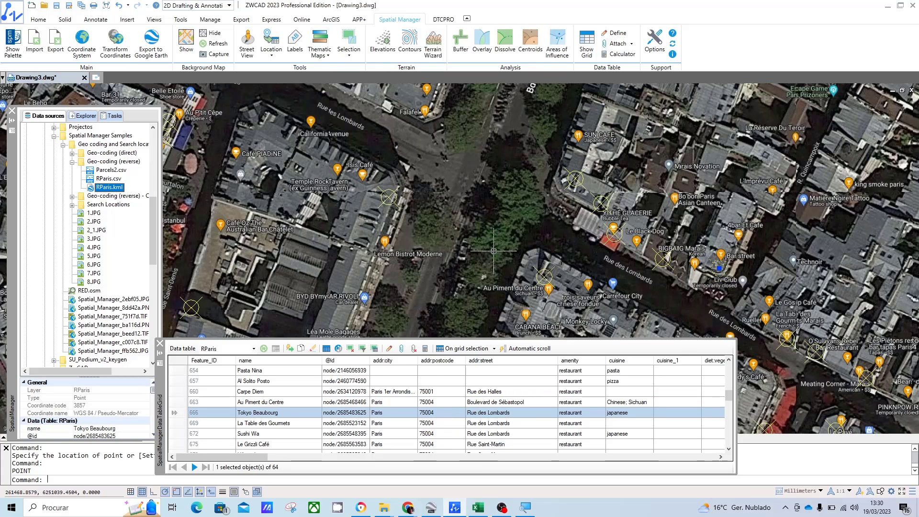
scroll(721, 259, "up", 4)
middle_click_drag(724, 274, 541, 155)
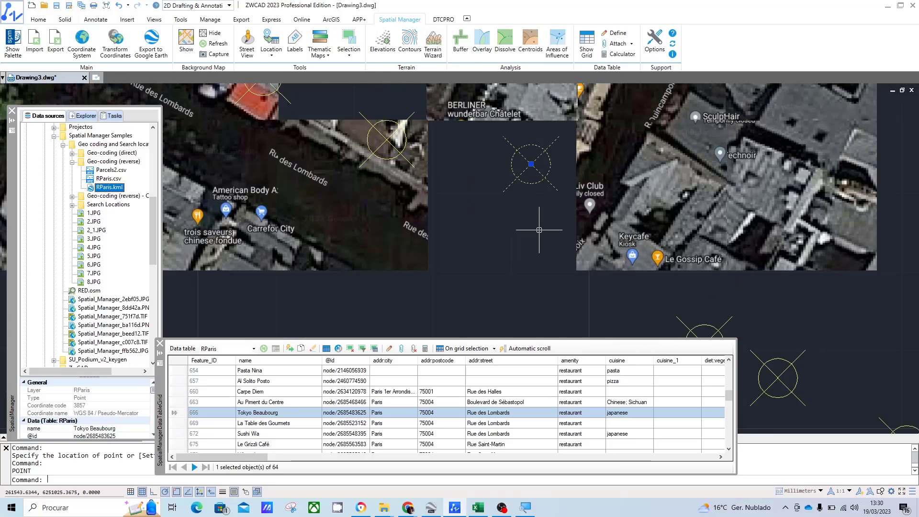
scroll(541, 292, "down", 2)
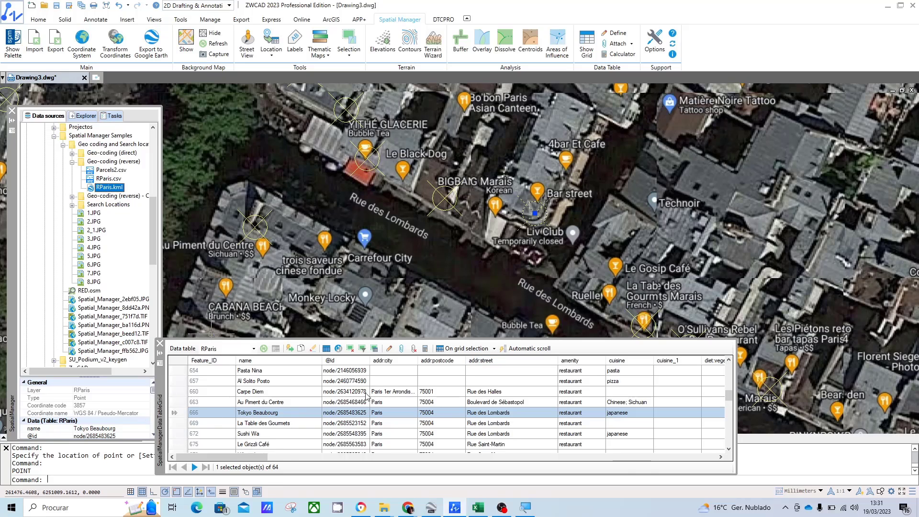
scroll(597, 257, "down", 4)
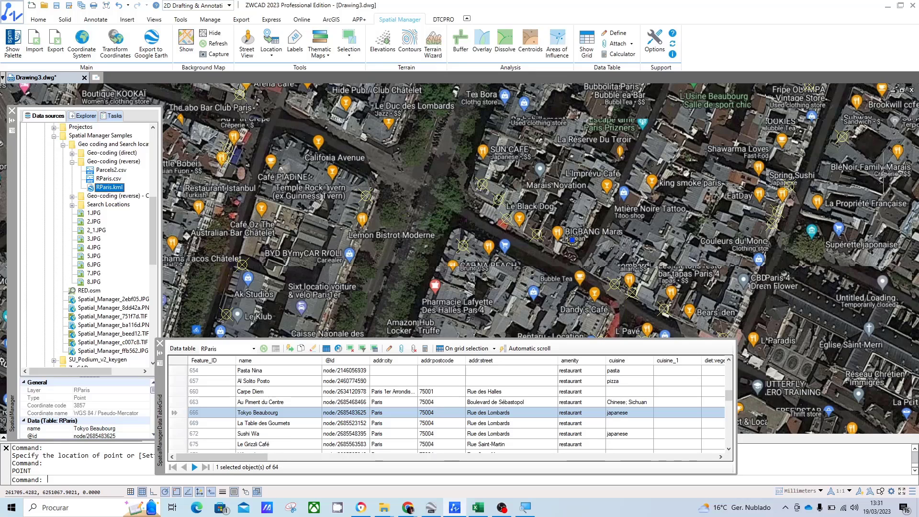
Switch to the web browser, then scroll to survey further restaurant records and points.
left_click(408, 508)
mouse_move(730, 397)
left_mouse_down()
mouse_move(730, 385)
mouse_move(739, 408)
left_mouse_up()
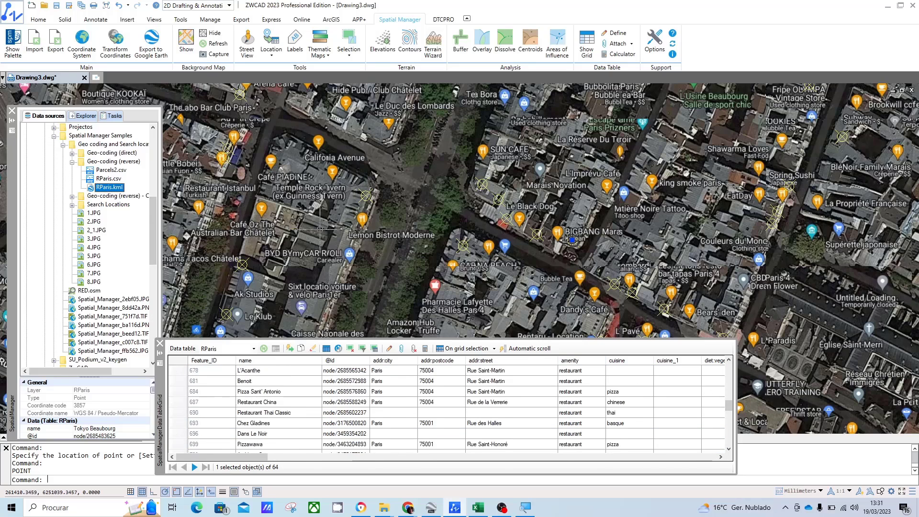
scroll(376, 215, "down", 5)
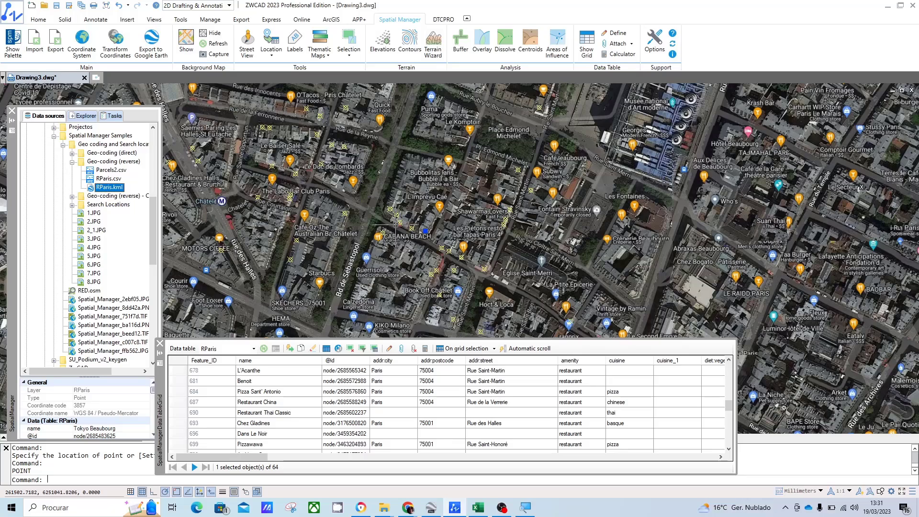
scroll(478, 236, "up", 2)
scroll(477, 236, "up", 1)
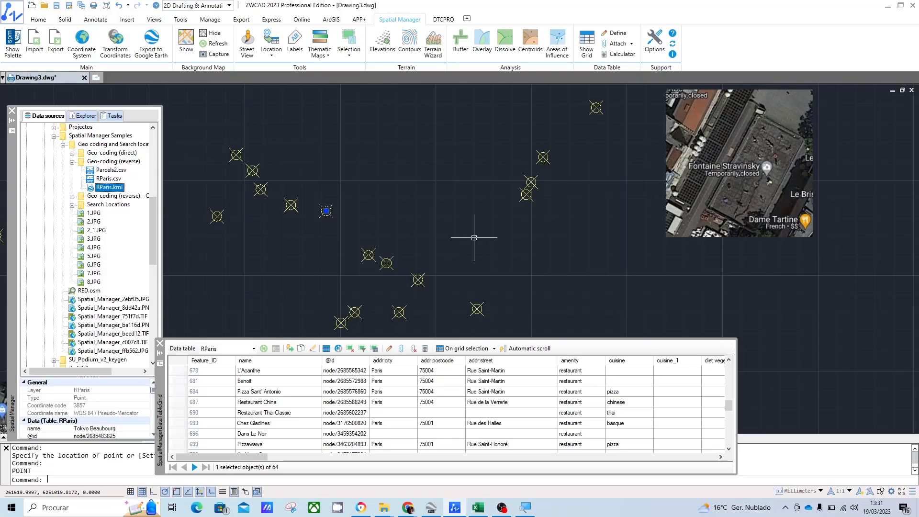